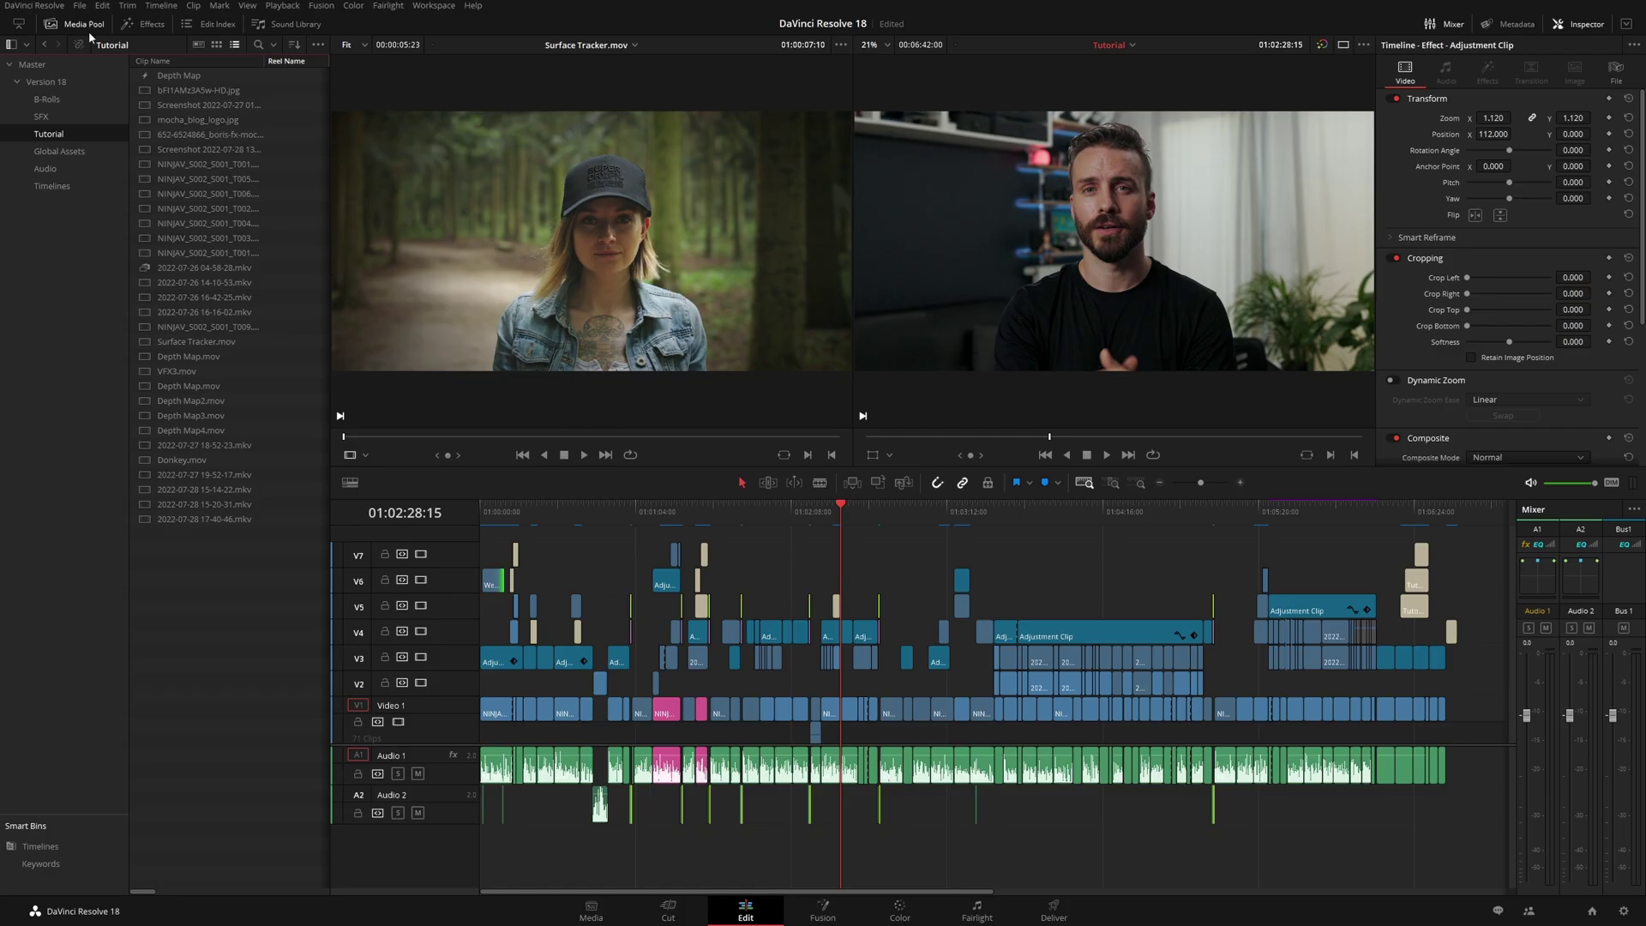
Show the Project Save and Load settings under the User preferences
click(52, 5)
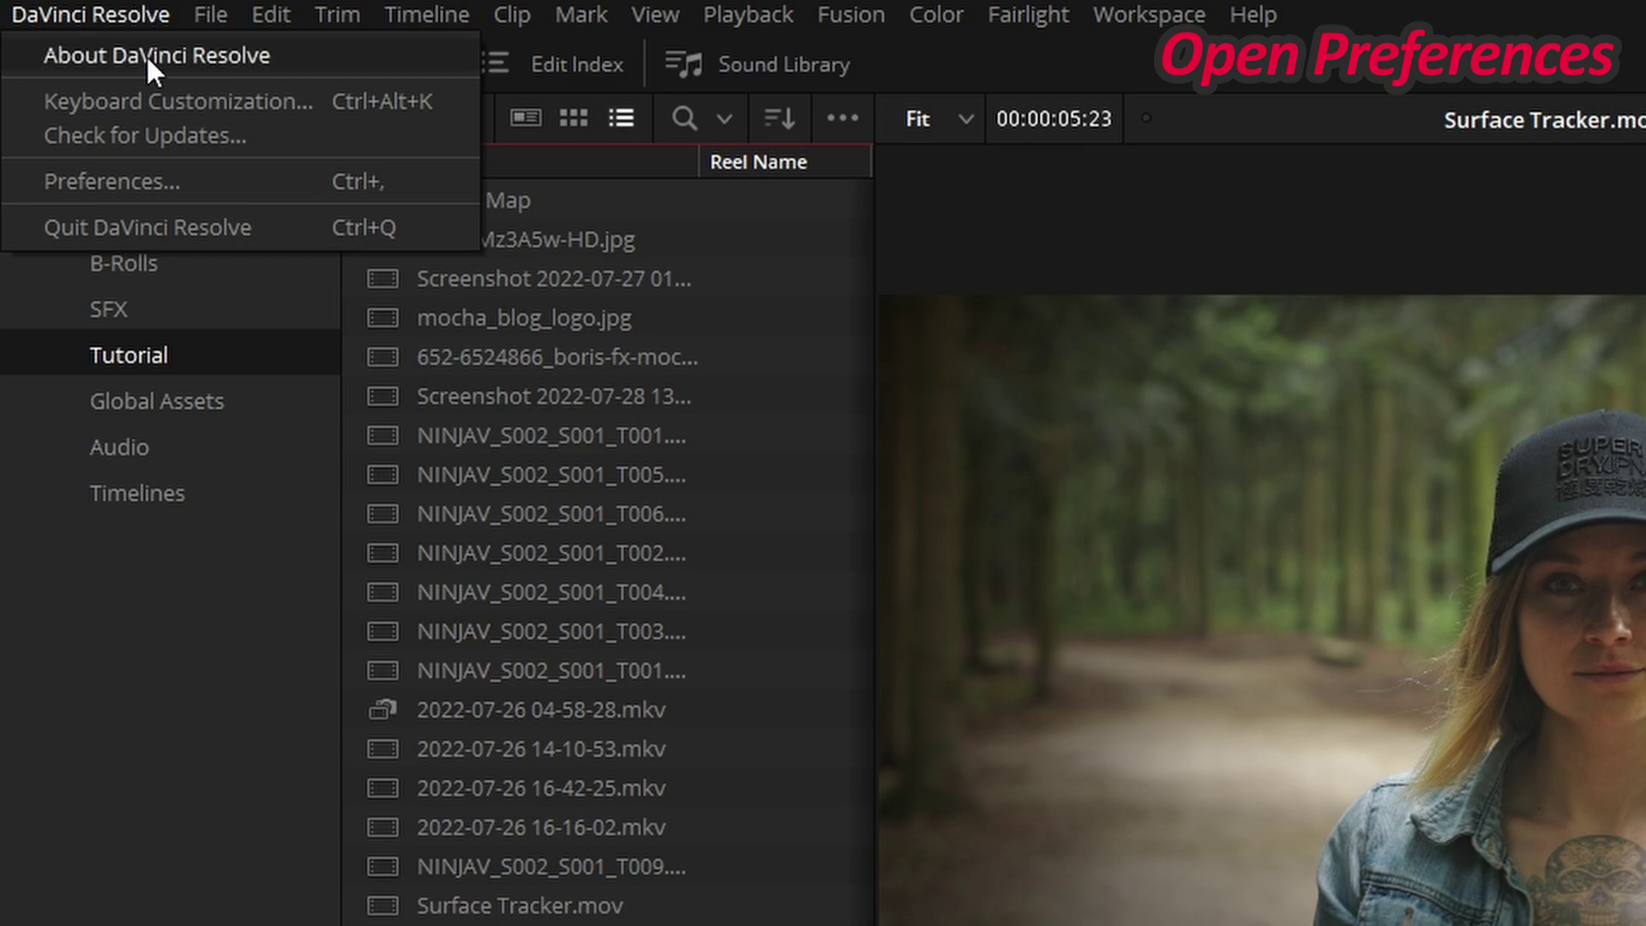
click(163, 180)
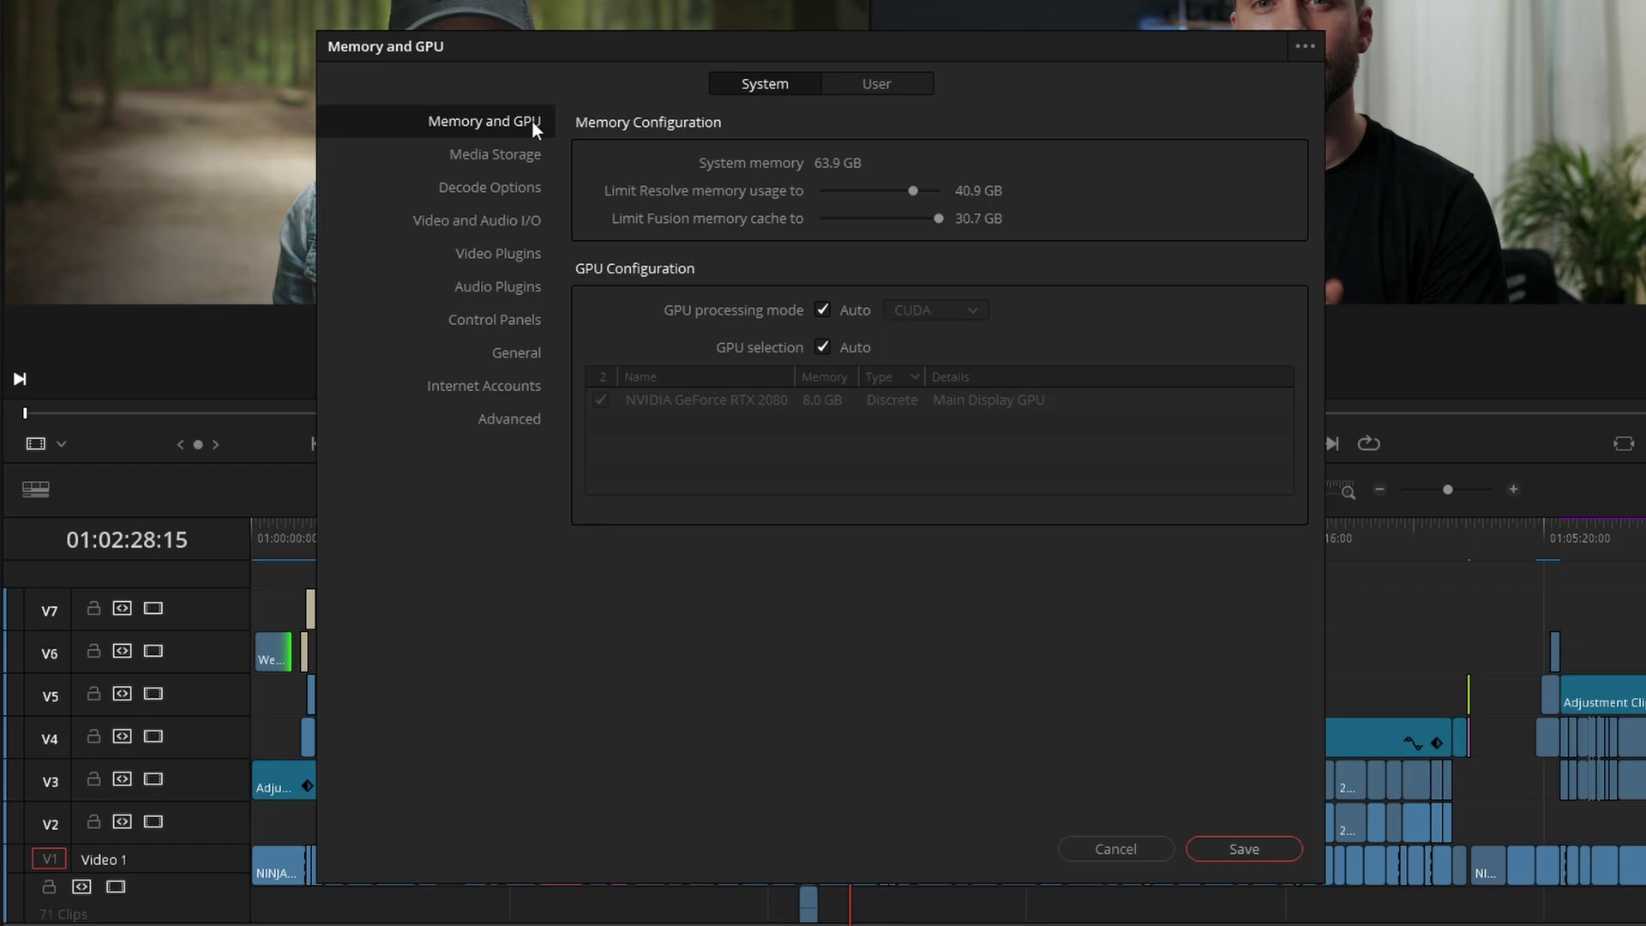
click(924, 81)
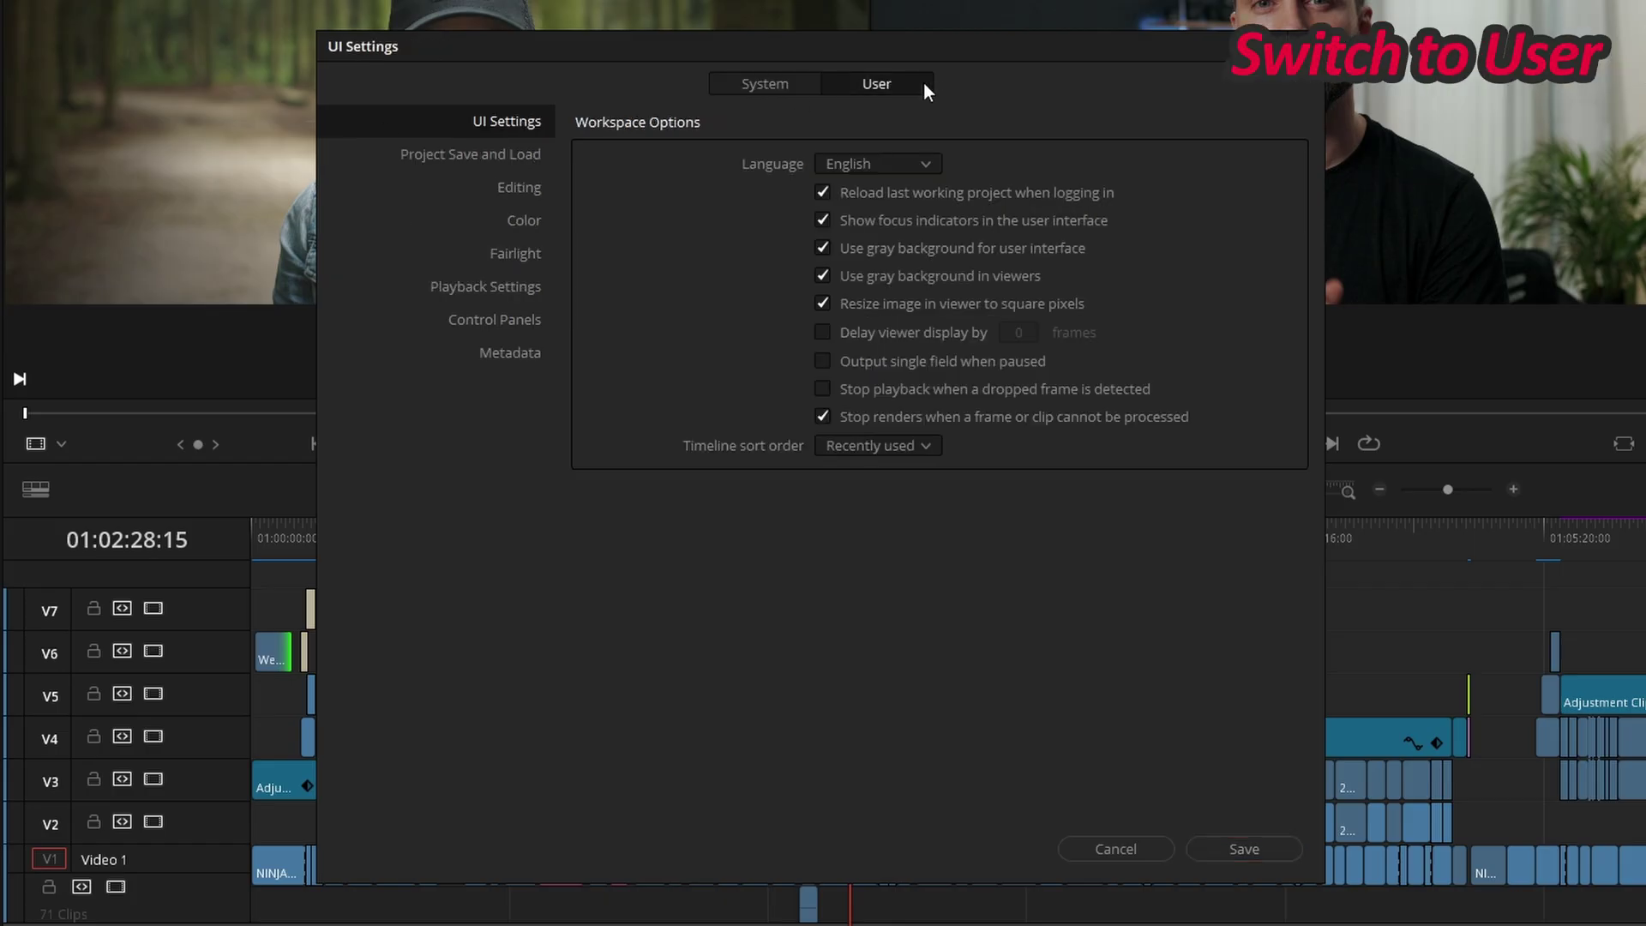
click(482, 157)
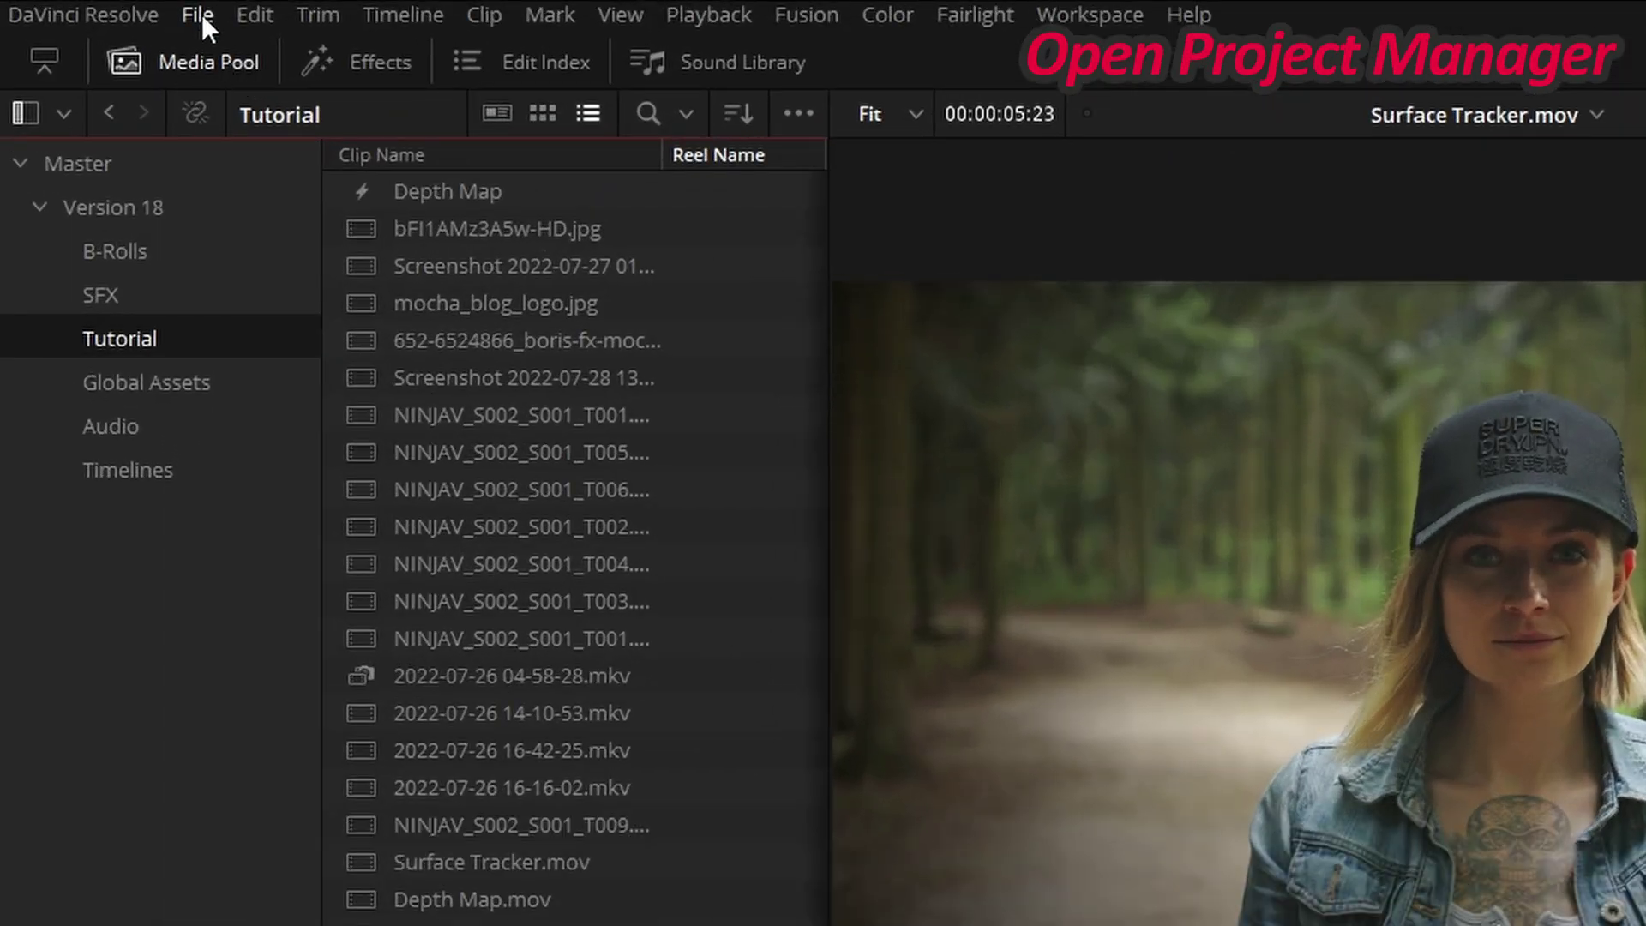
From the Project Manager, list the Project Backups of the DaVinci Resolve 18 project
click(79, 6)
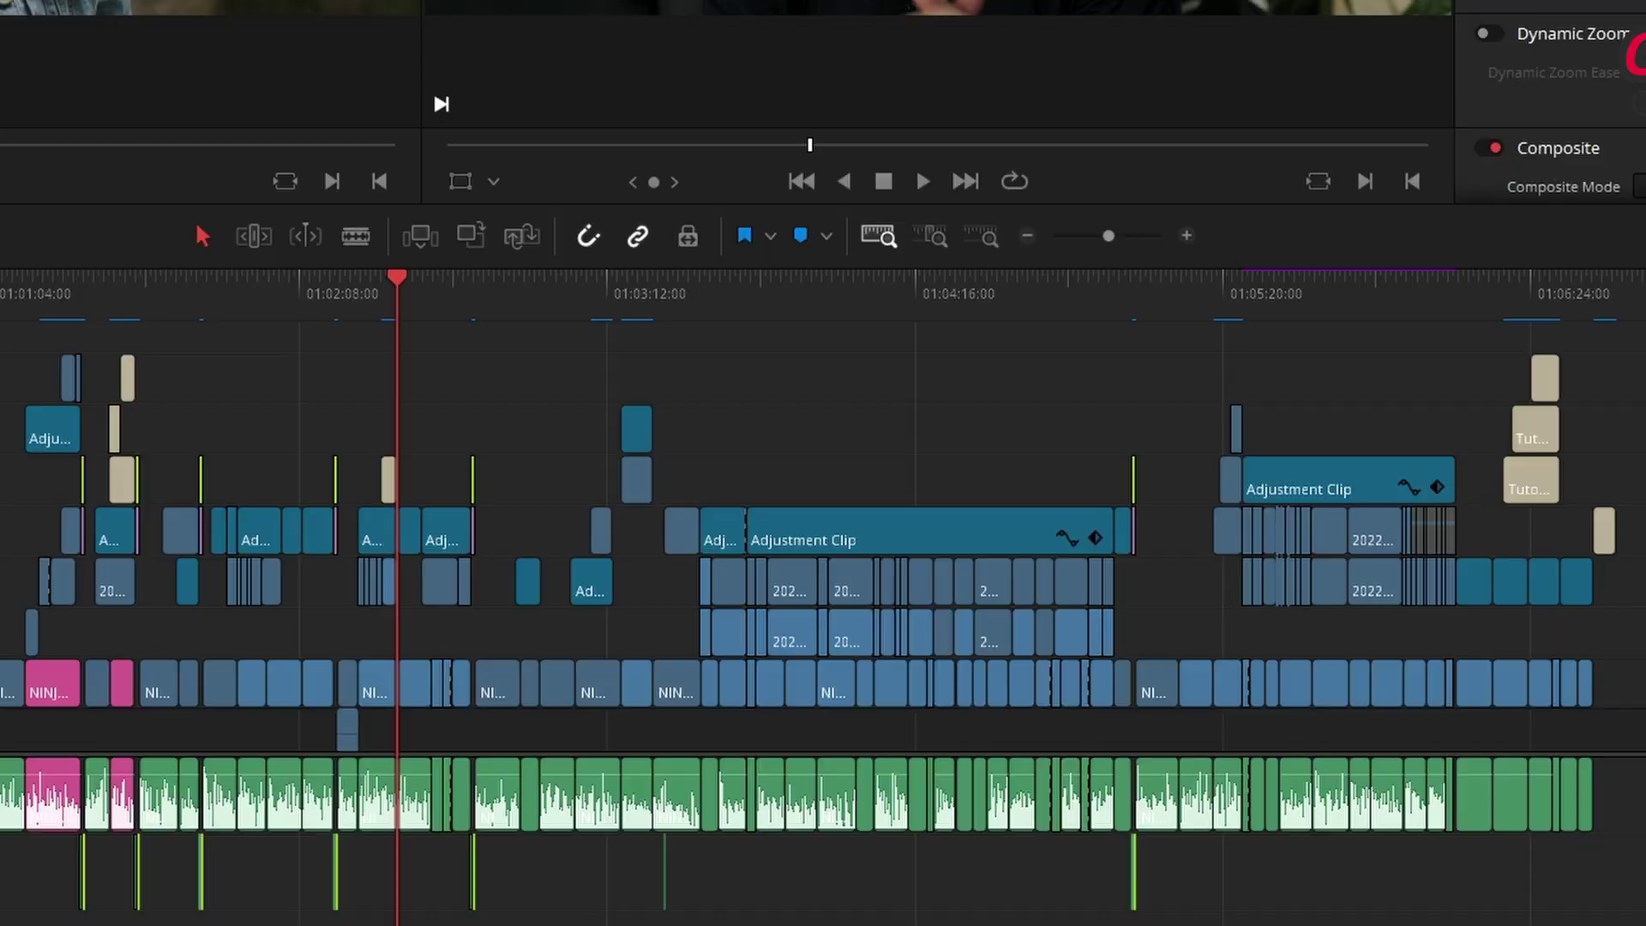
click(1510, 889)
right_click(501, 342)
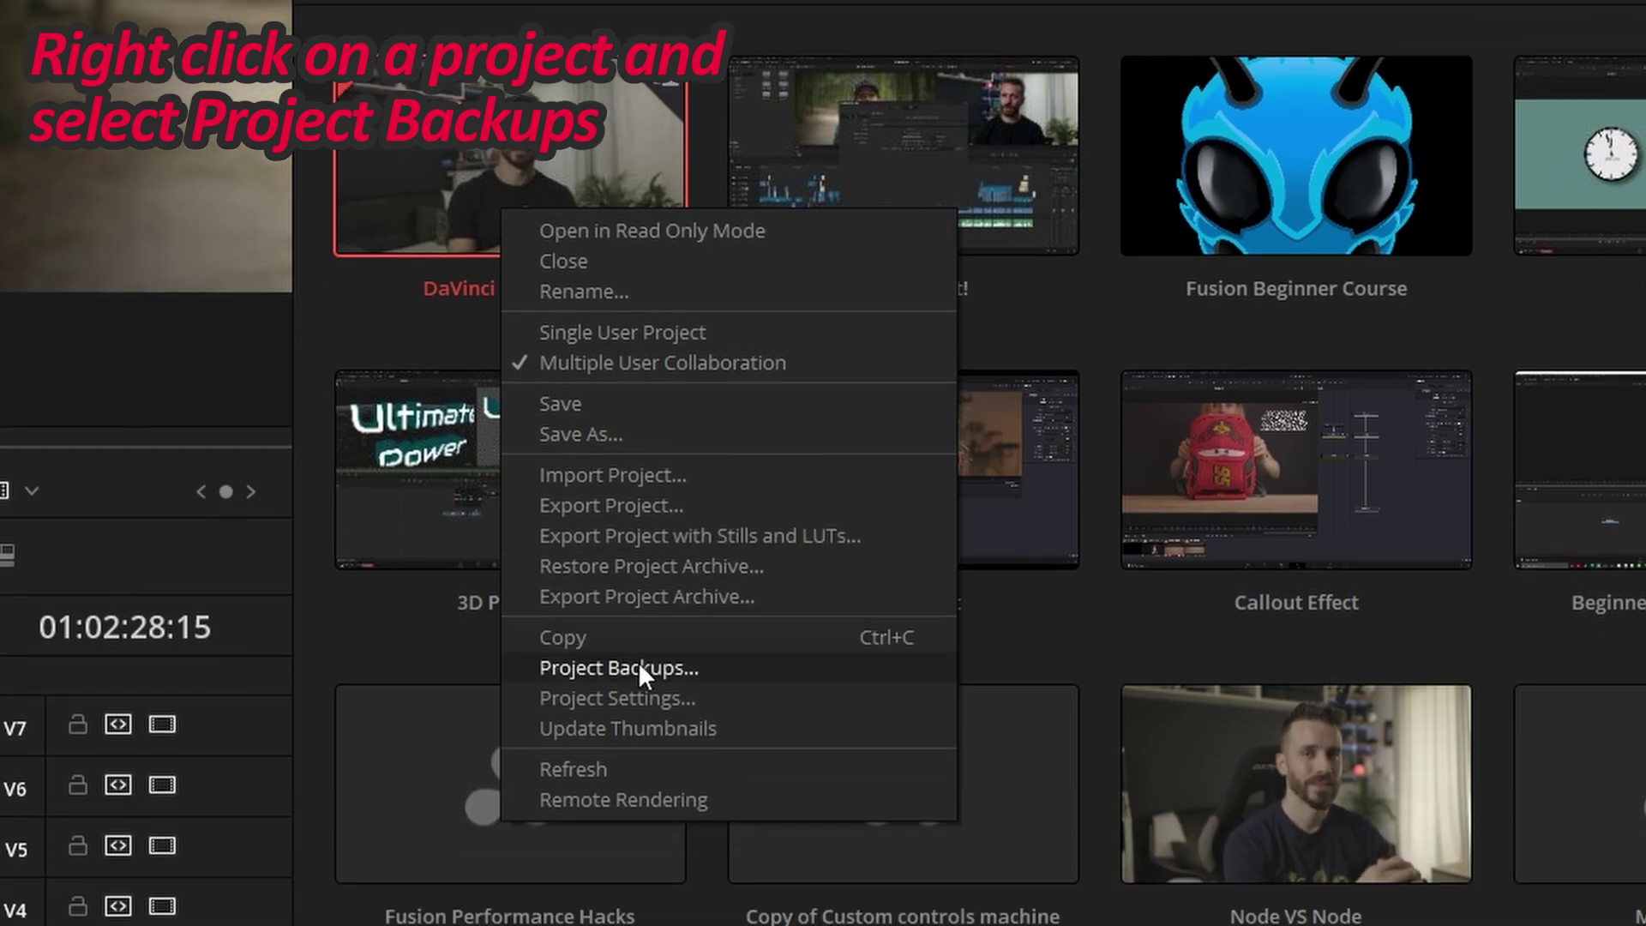
click(638, 666)
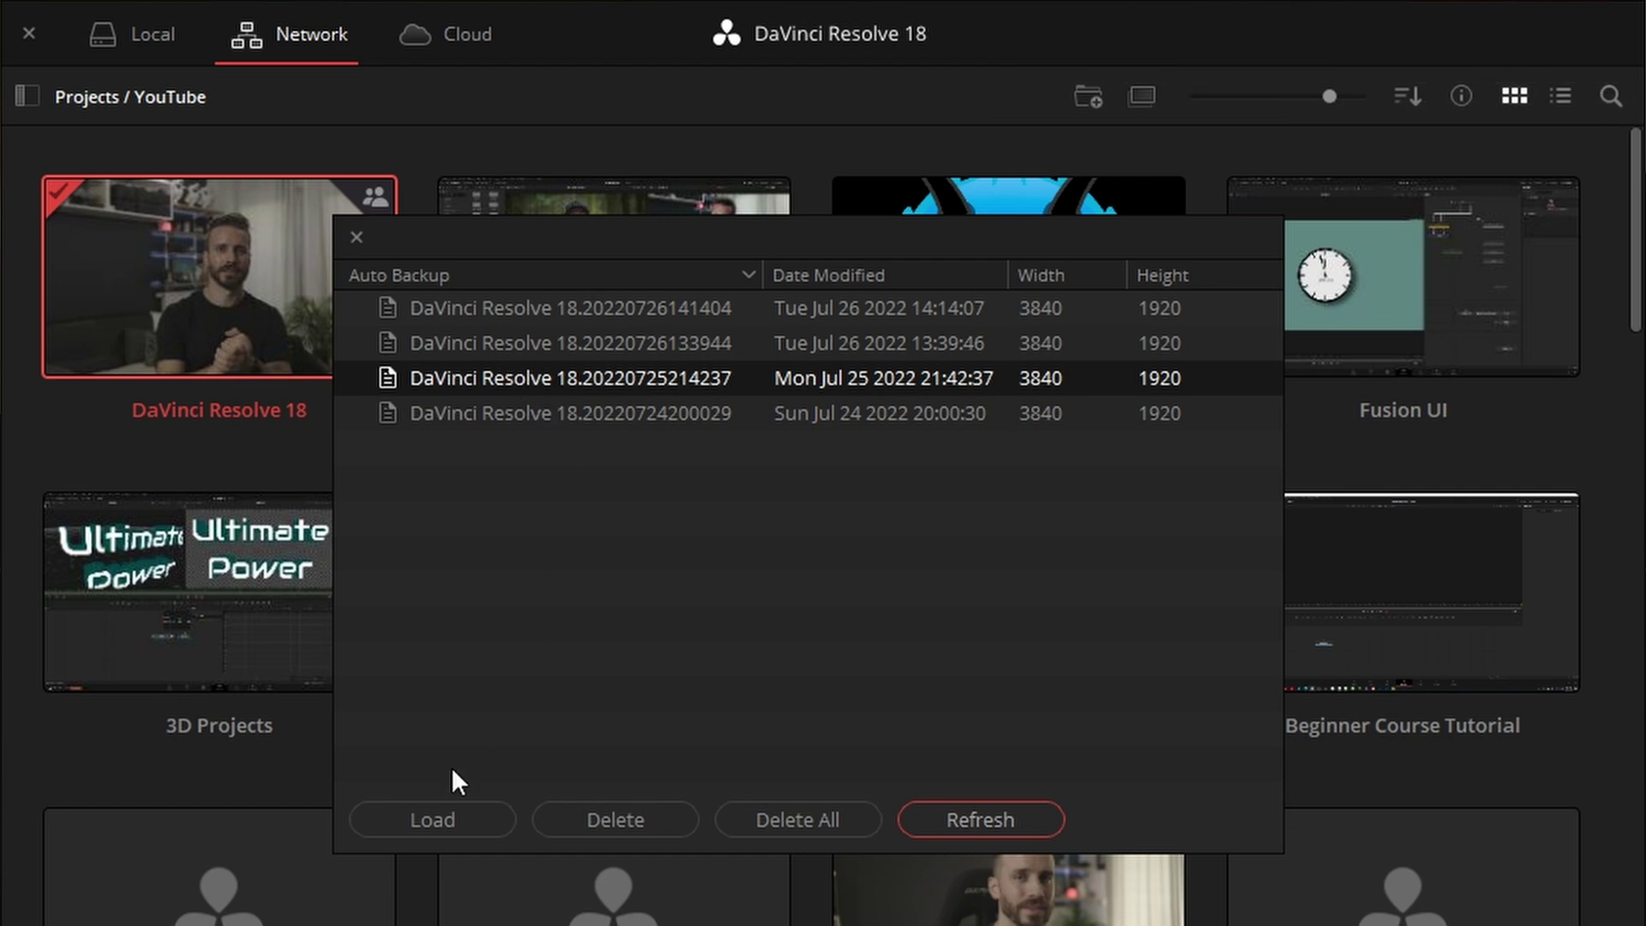
Load the Jul 25 21:42 backup as a (Copy) project and close the backup list
click(440, 819)
click(991, 549)
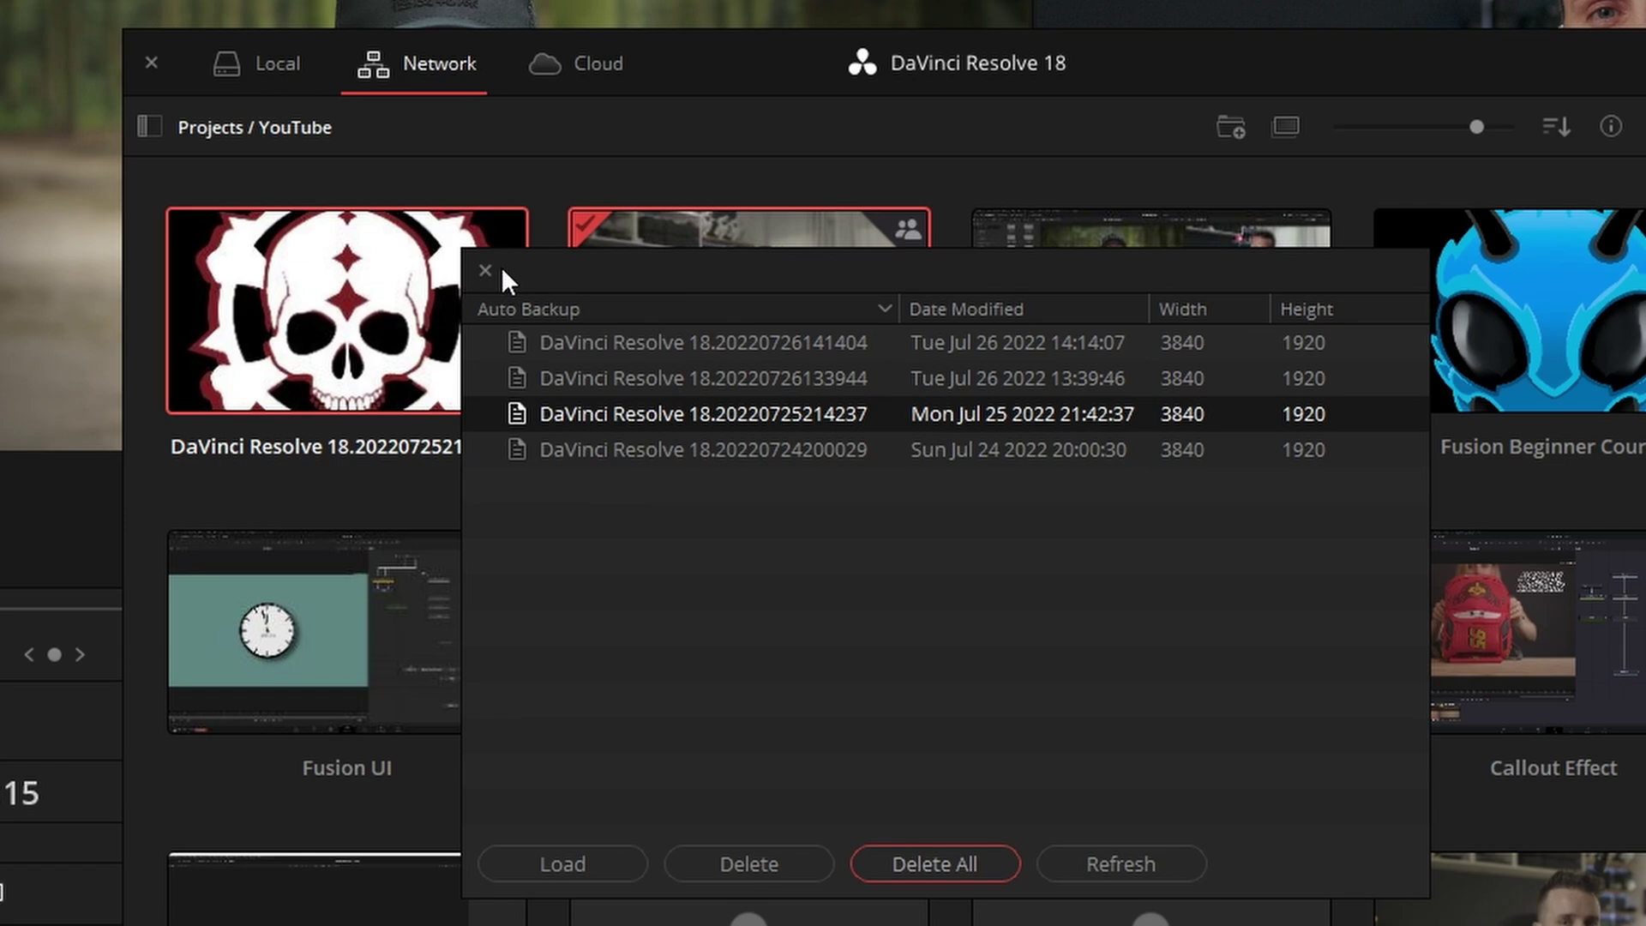
click(356, 236)
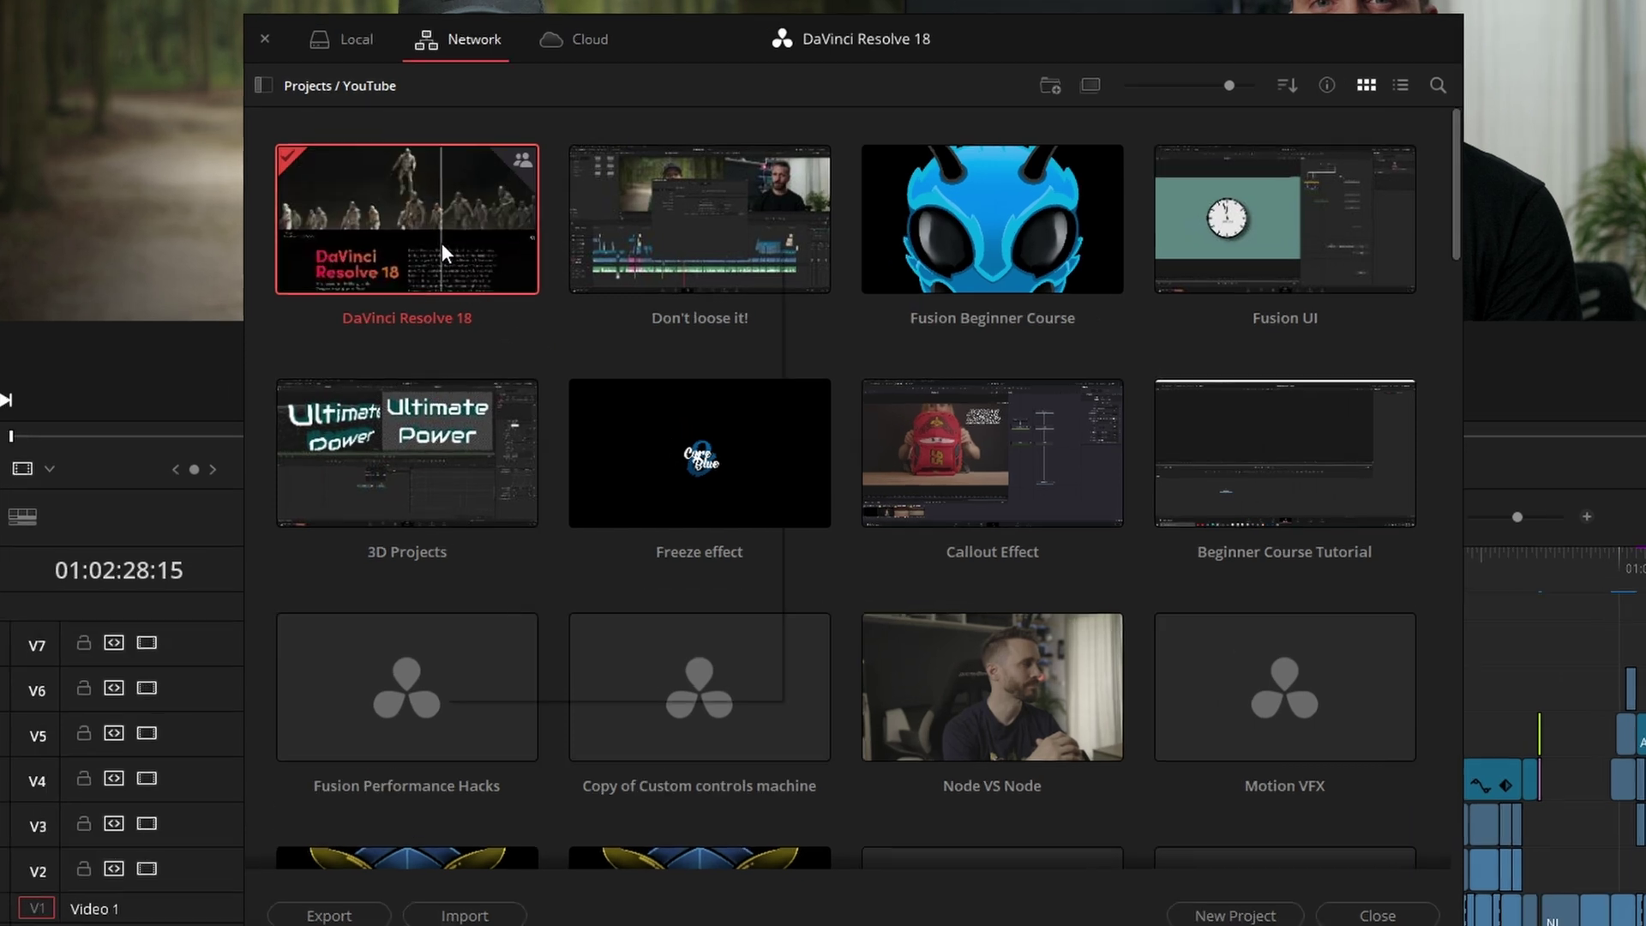
Export the DaVinci Resolve 18 project as DaVinci Resolve 18.drp into D:\Backup
right_click(471, 254)
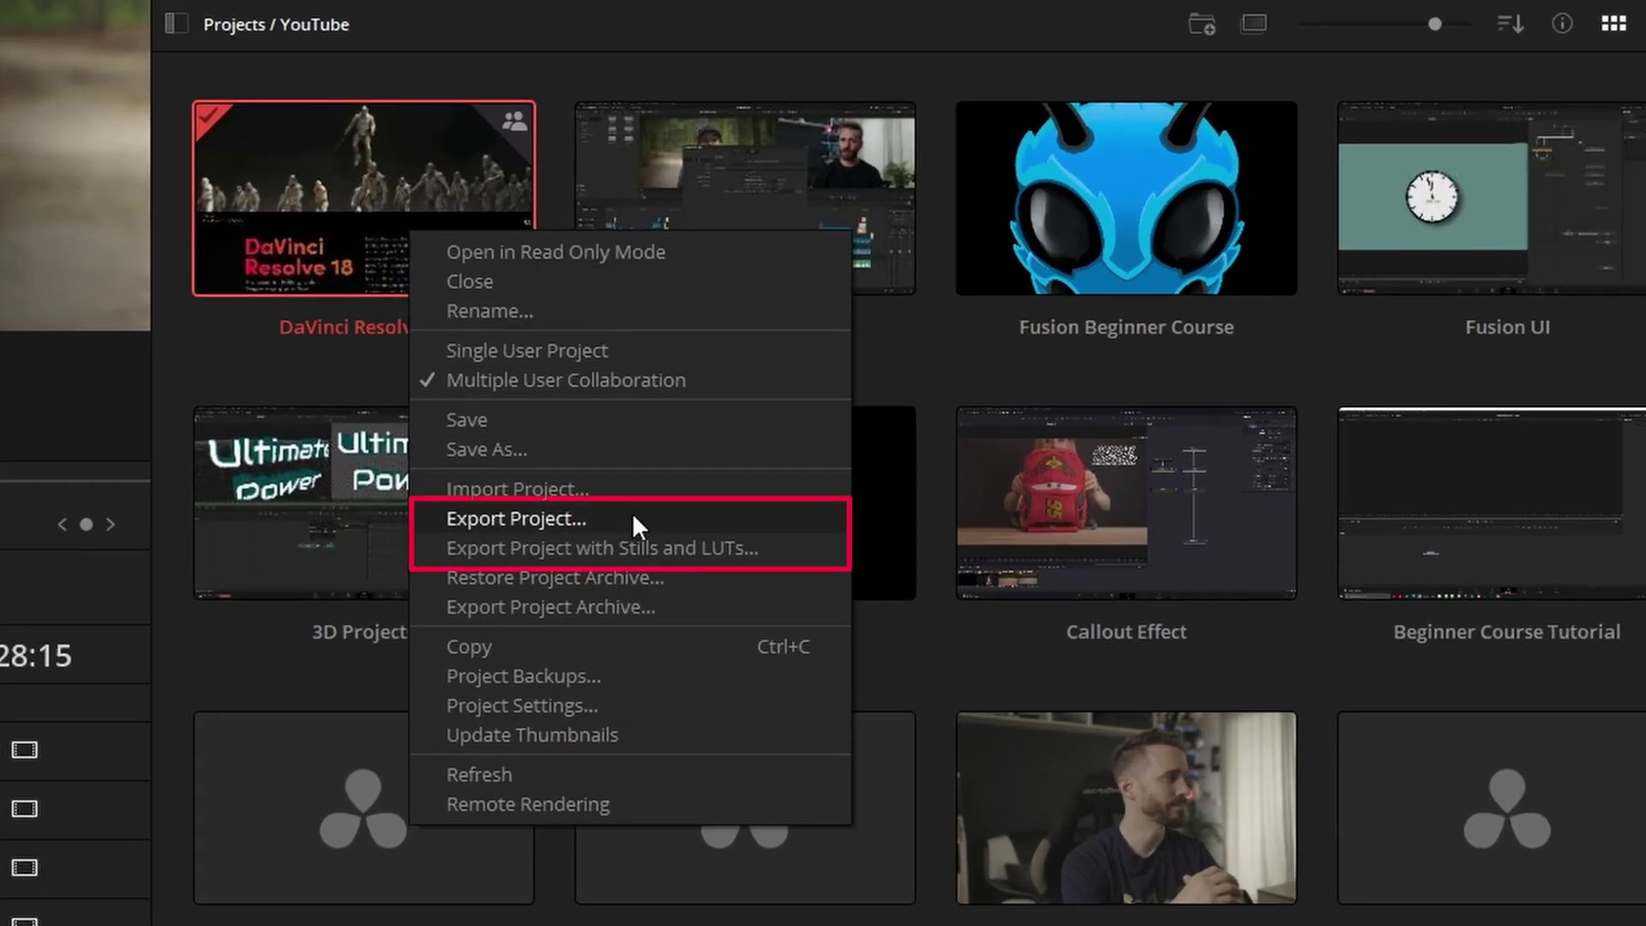
click(599, 518)
click(1265, 789)
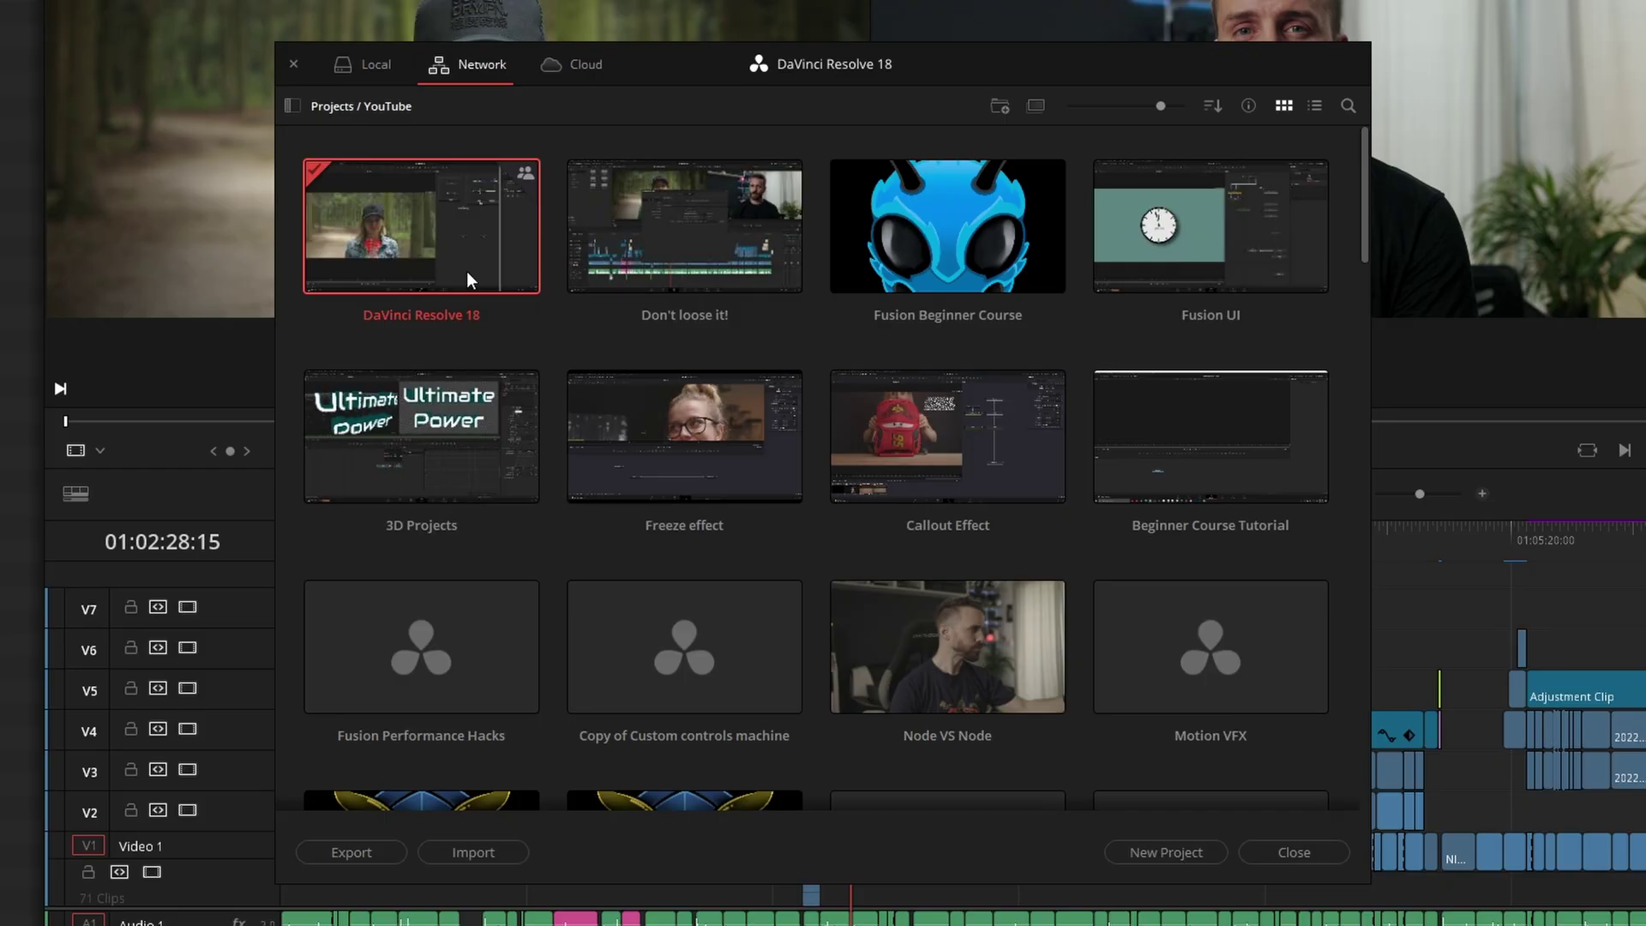
Back up the coreandblue project library to D:\Backup and dismiss the success message
click(296, 106)
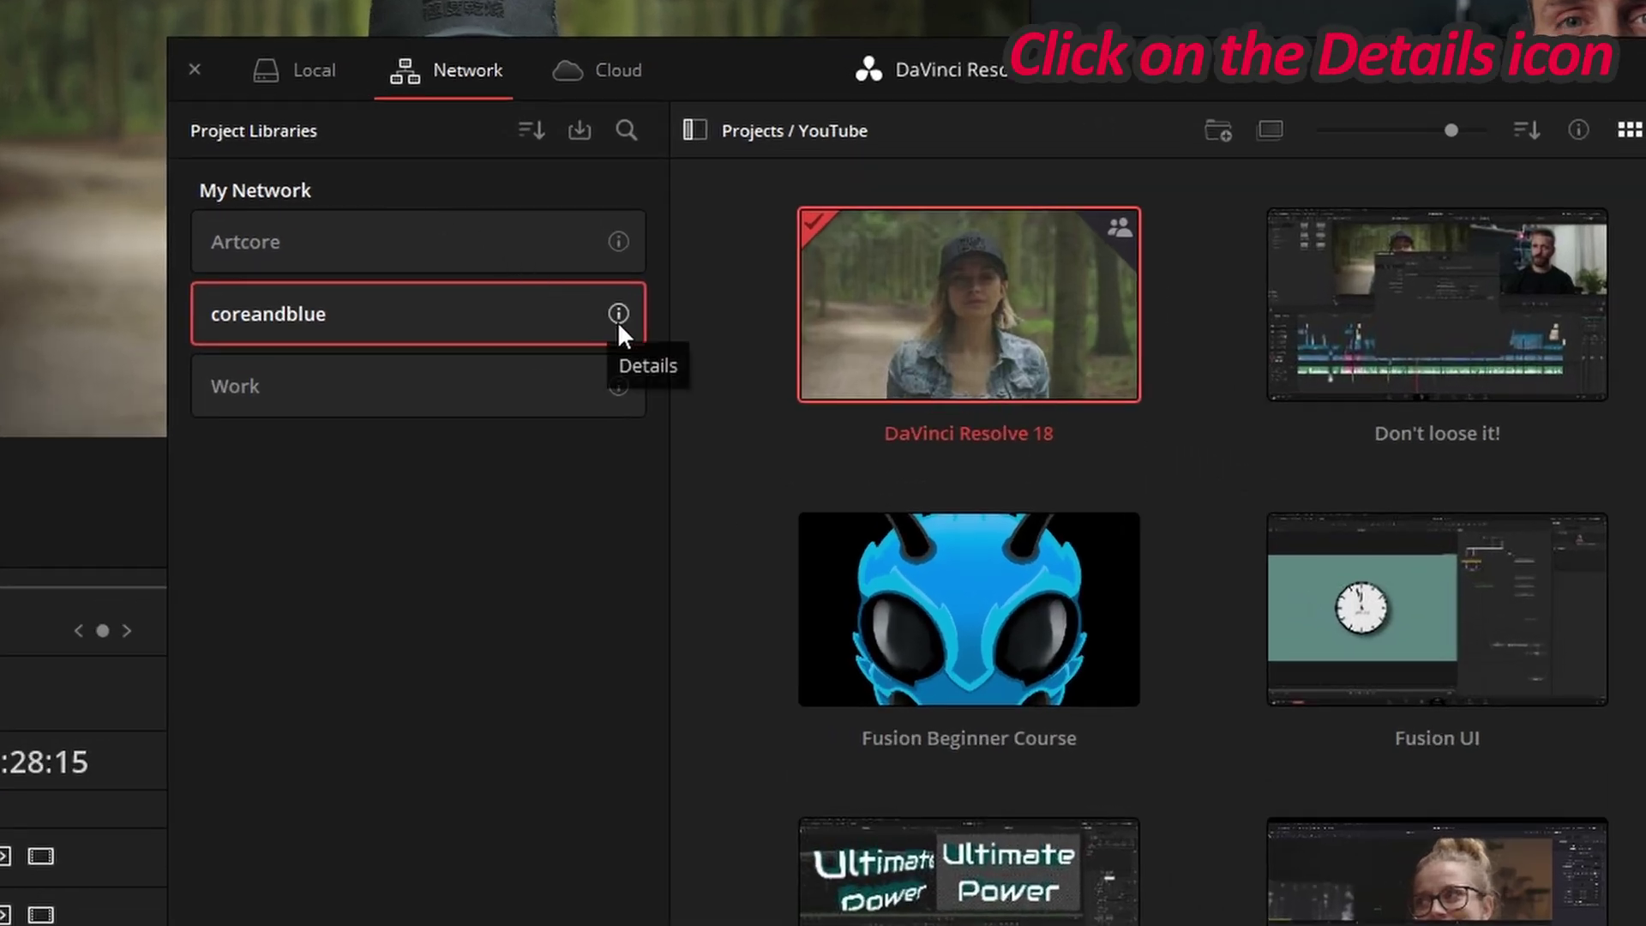
click(618, 317)
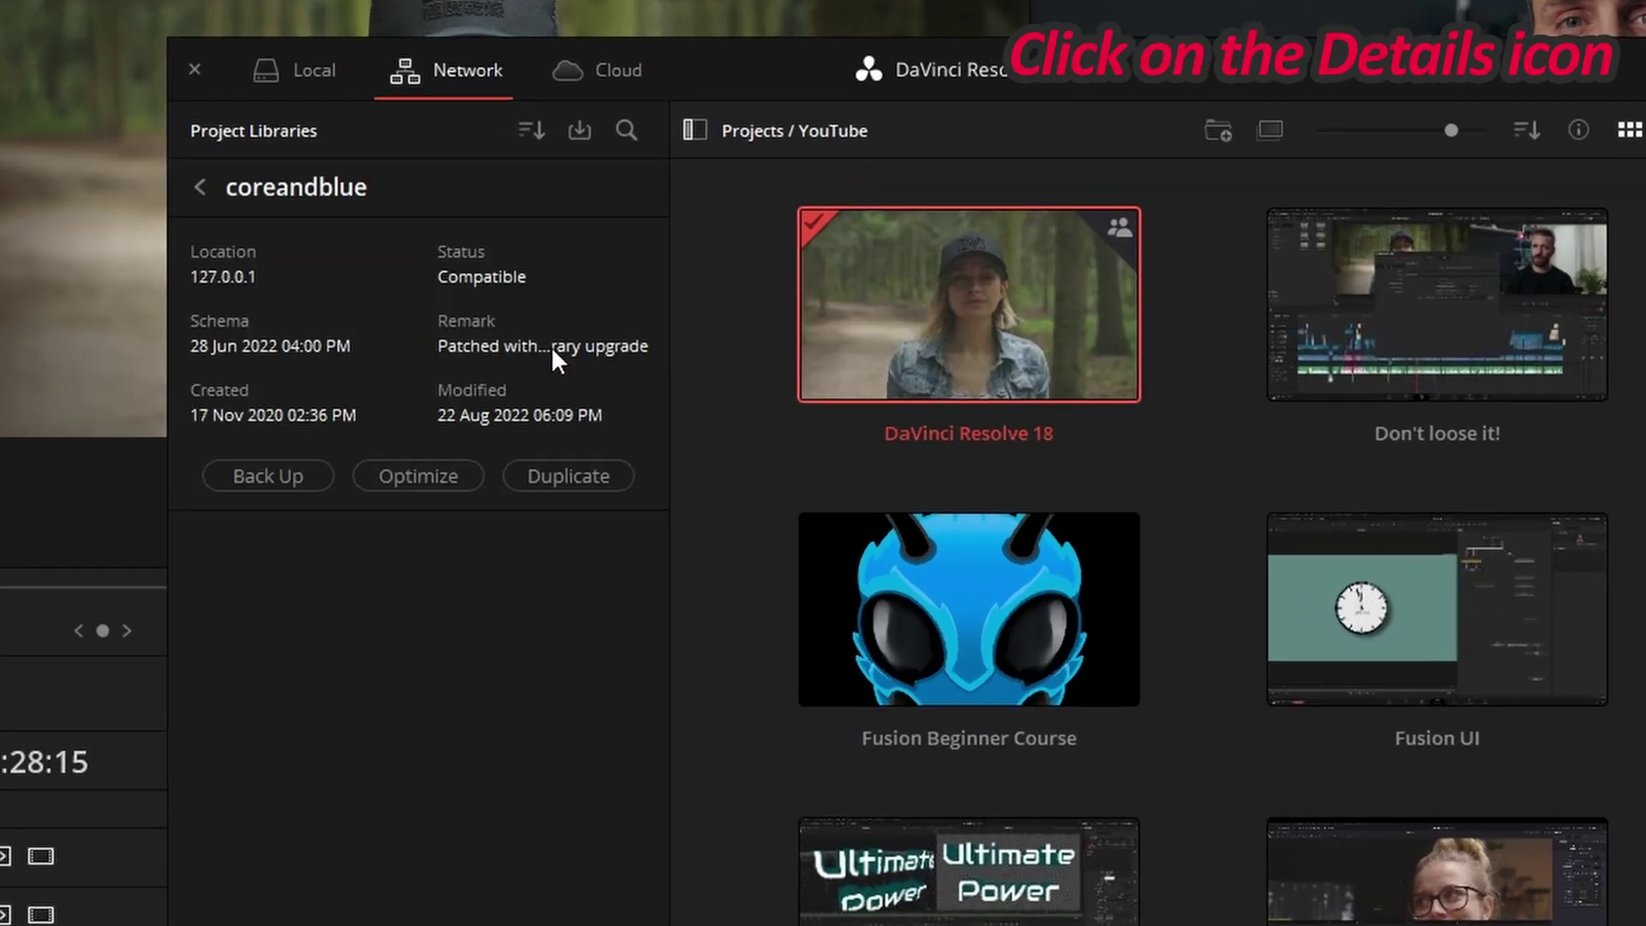
click(266, 477)
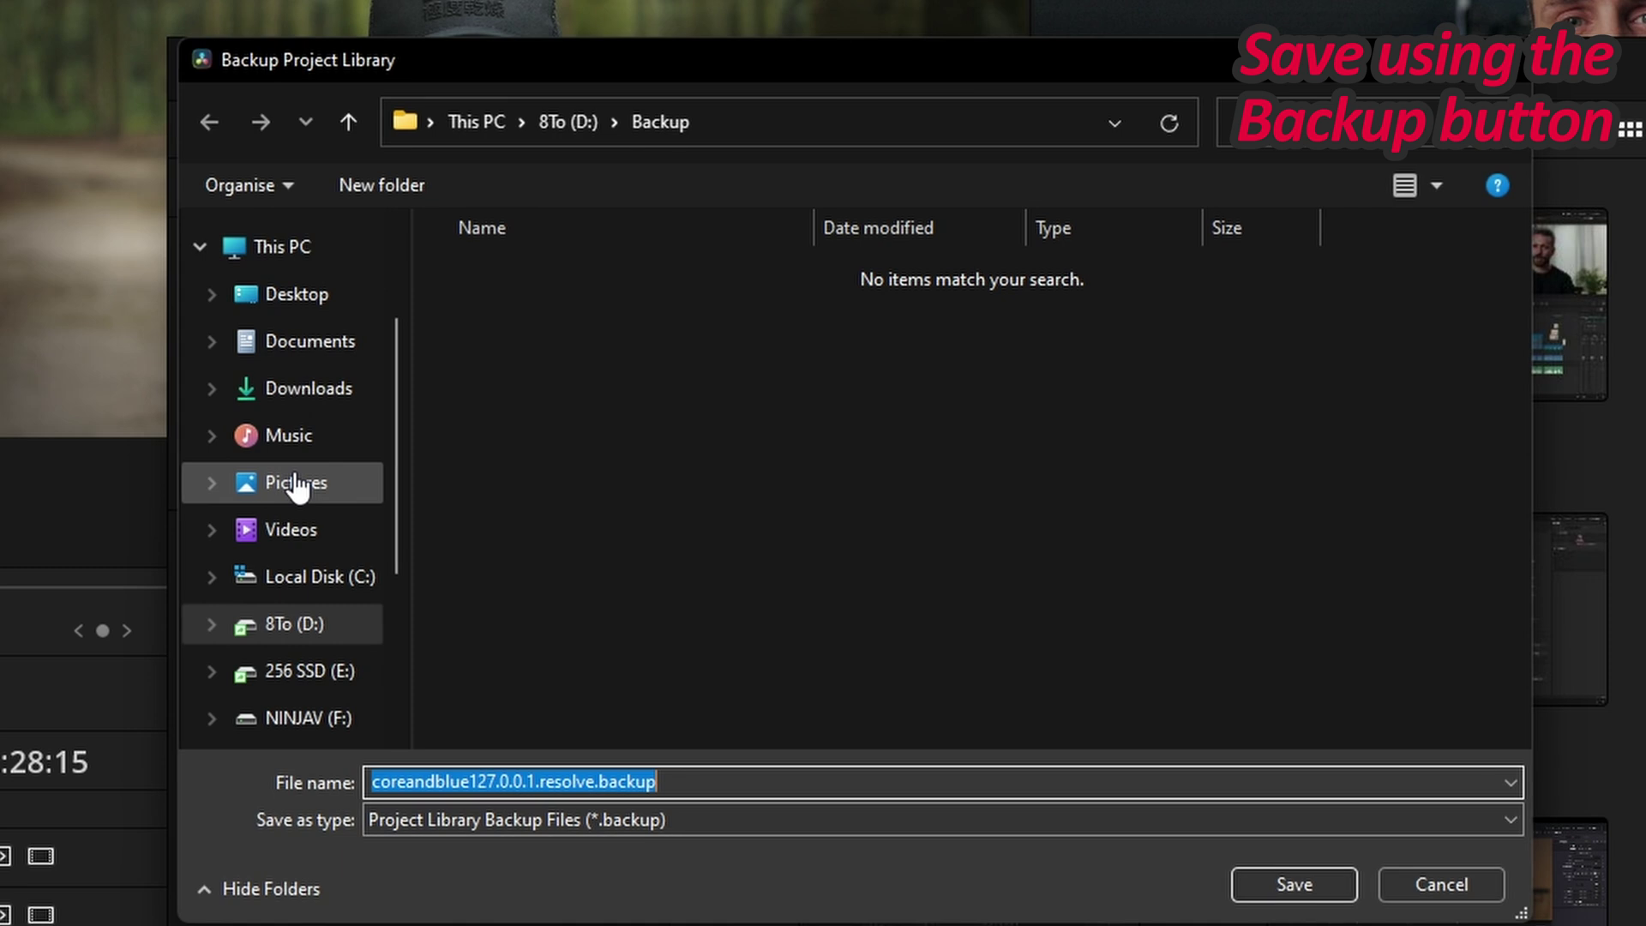
click(1288, 886)
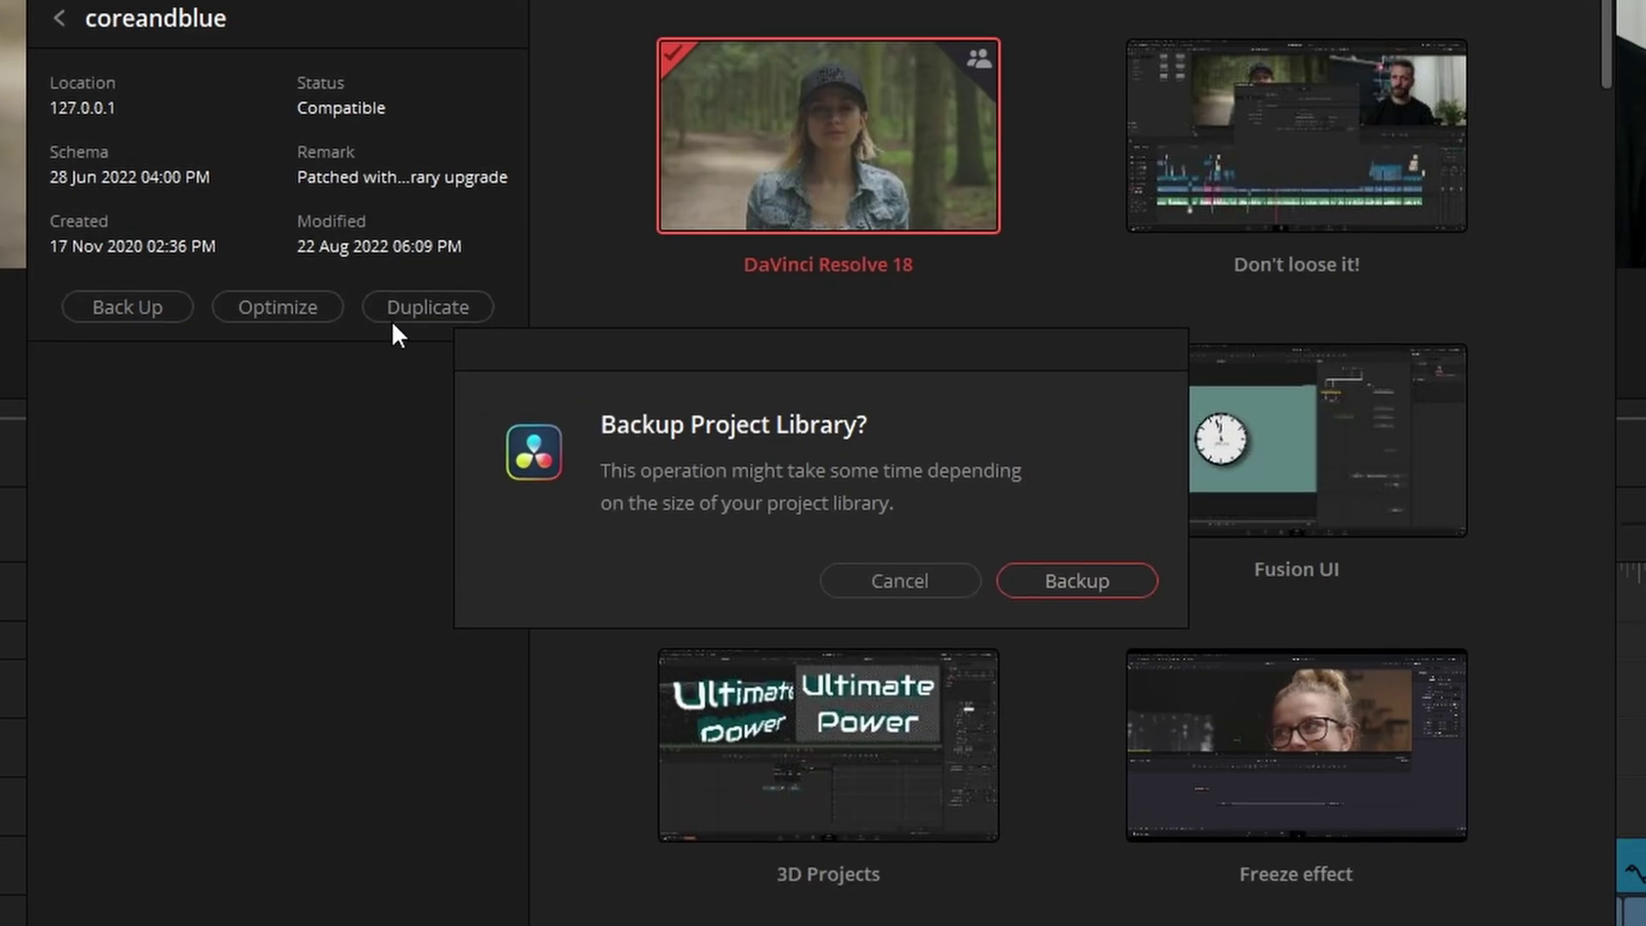
click(1088, 580)
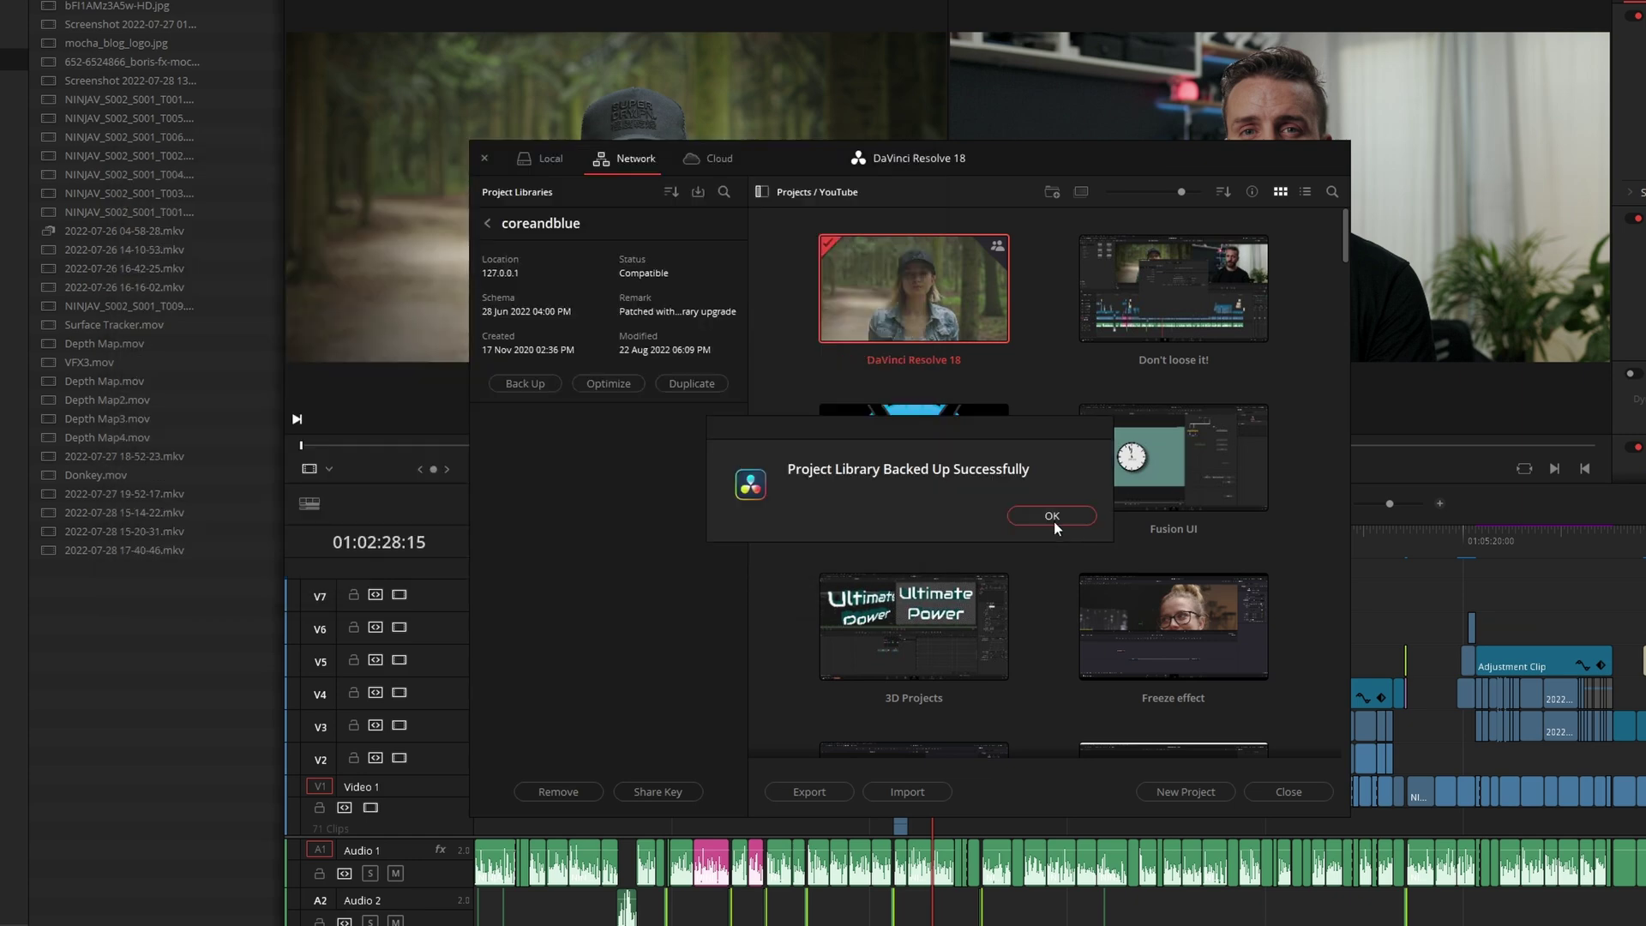
click(1052, 517)
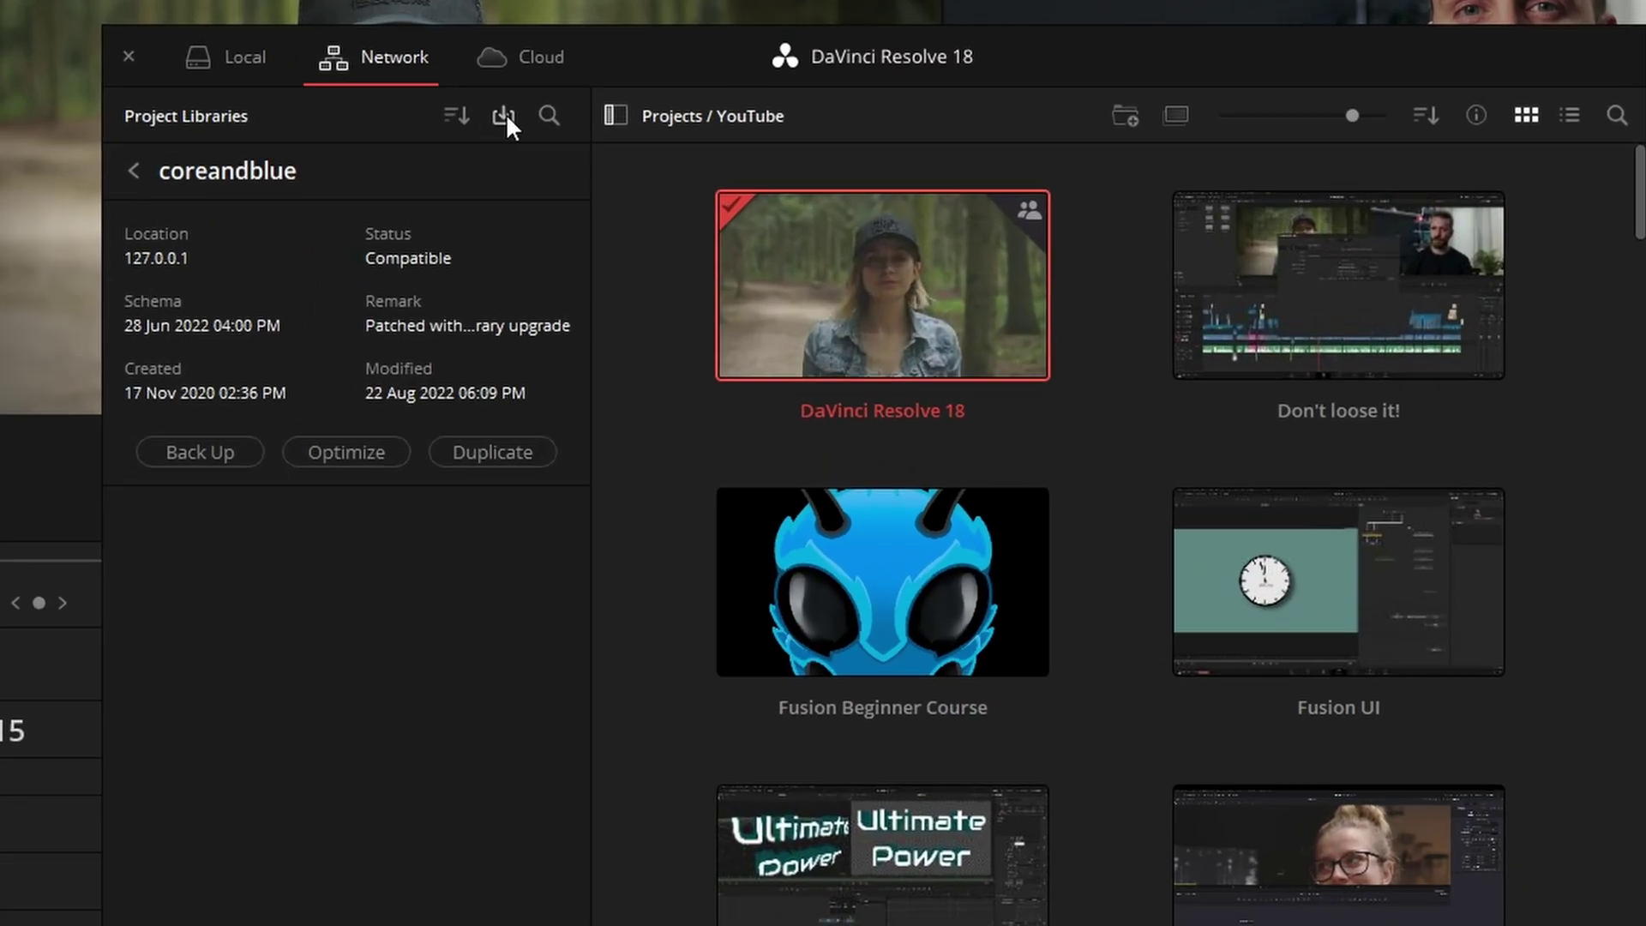
Choose coreandblue127.0.0.1.resolve.backup in D:\Backup as the library backup to restore
click(504, 116)
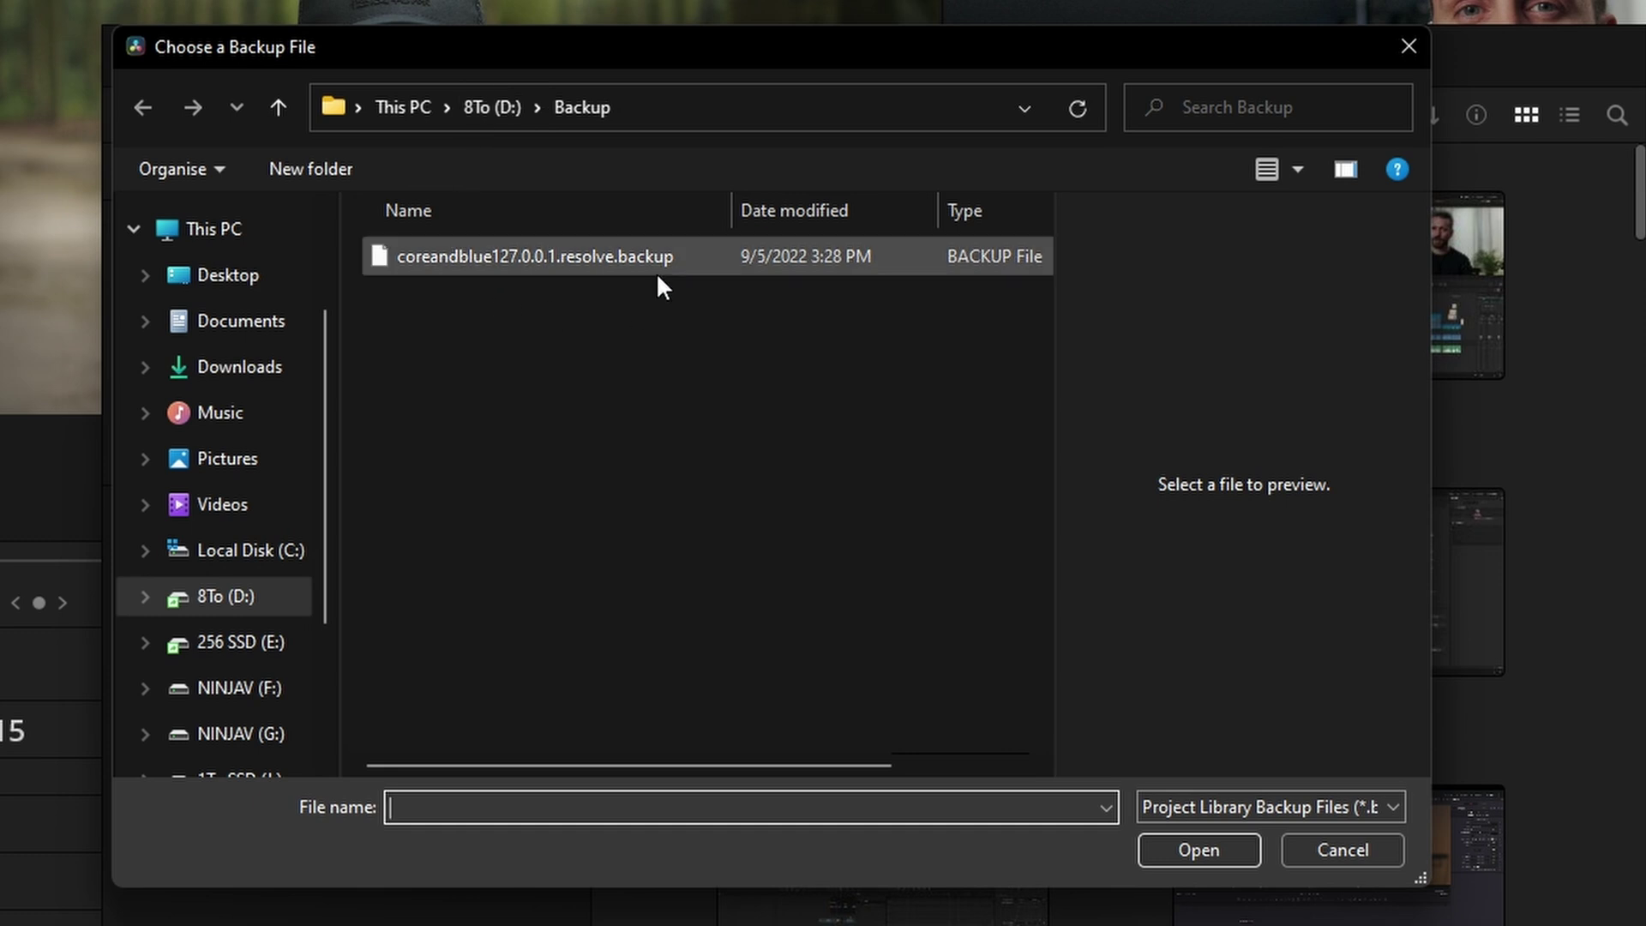
click(634, 253)
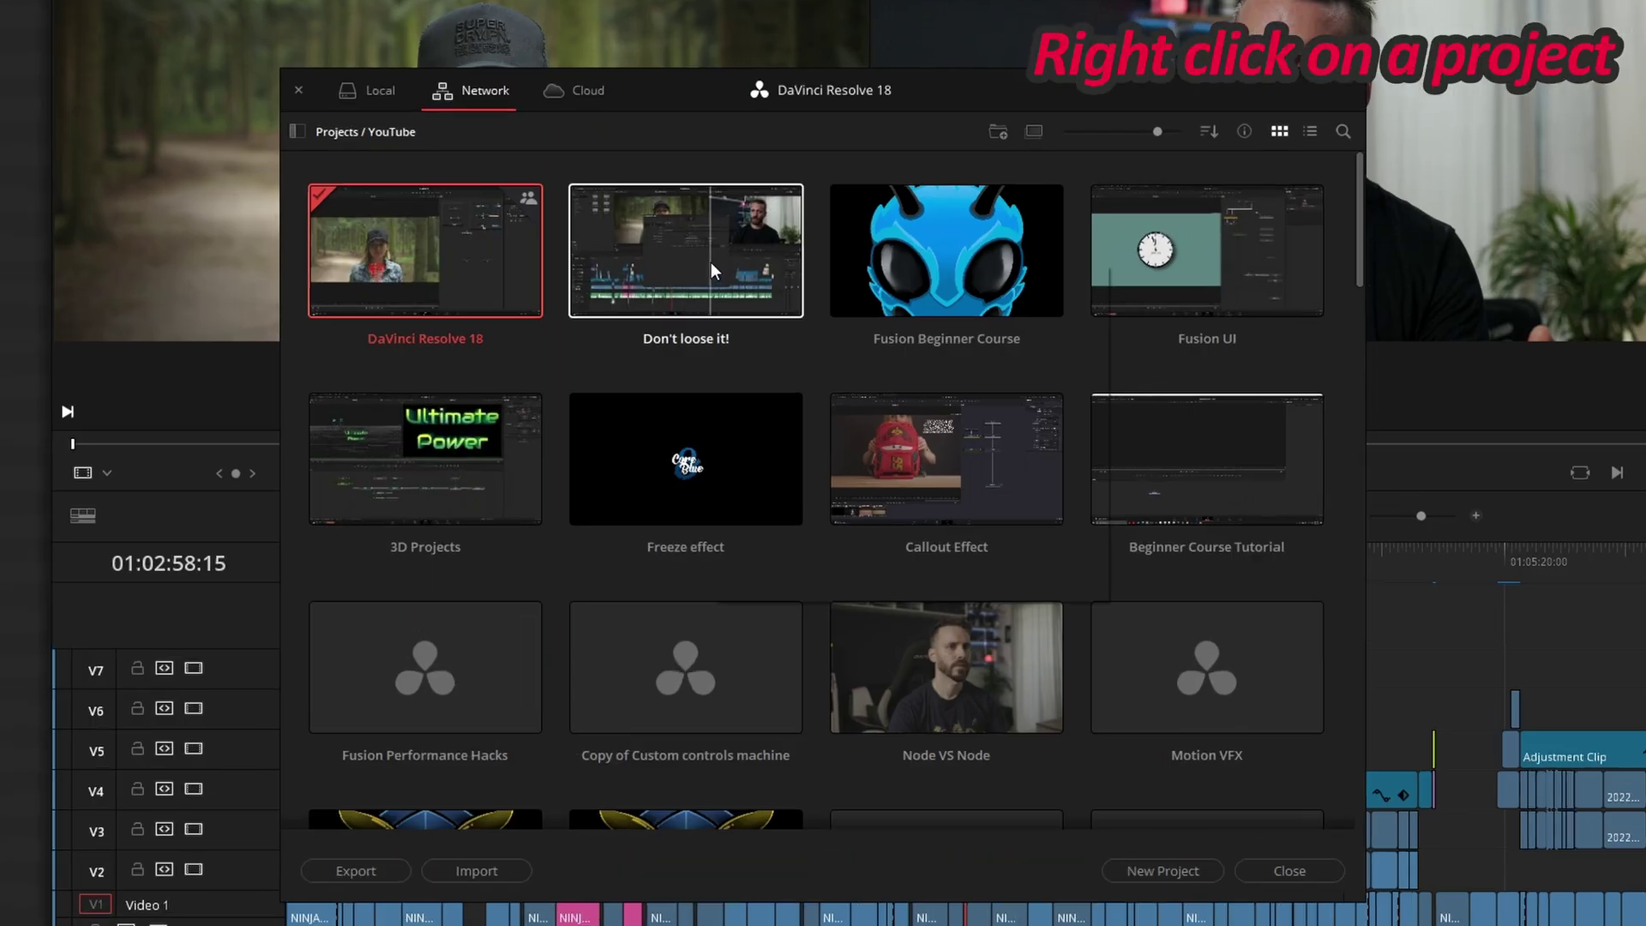
Archive the Don't loose it! project as Don't loose it!.dra with proxy media only
right_click(716, 257)
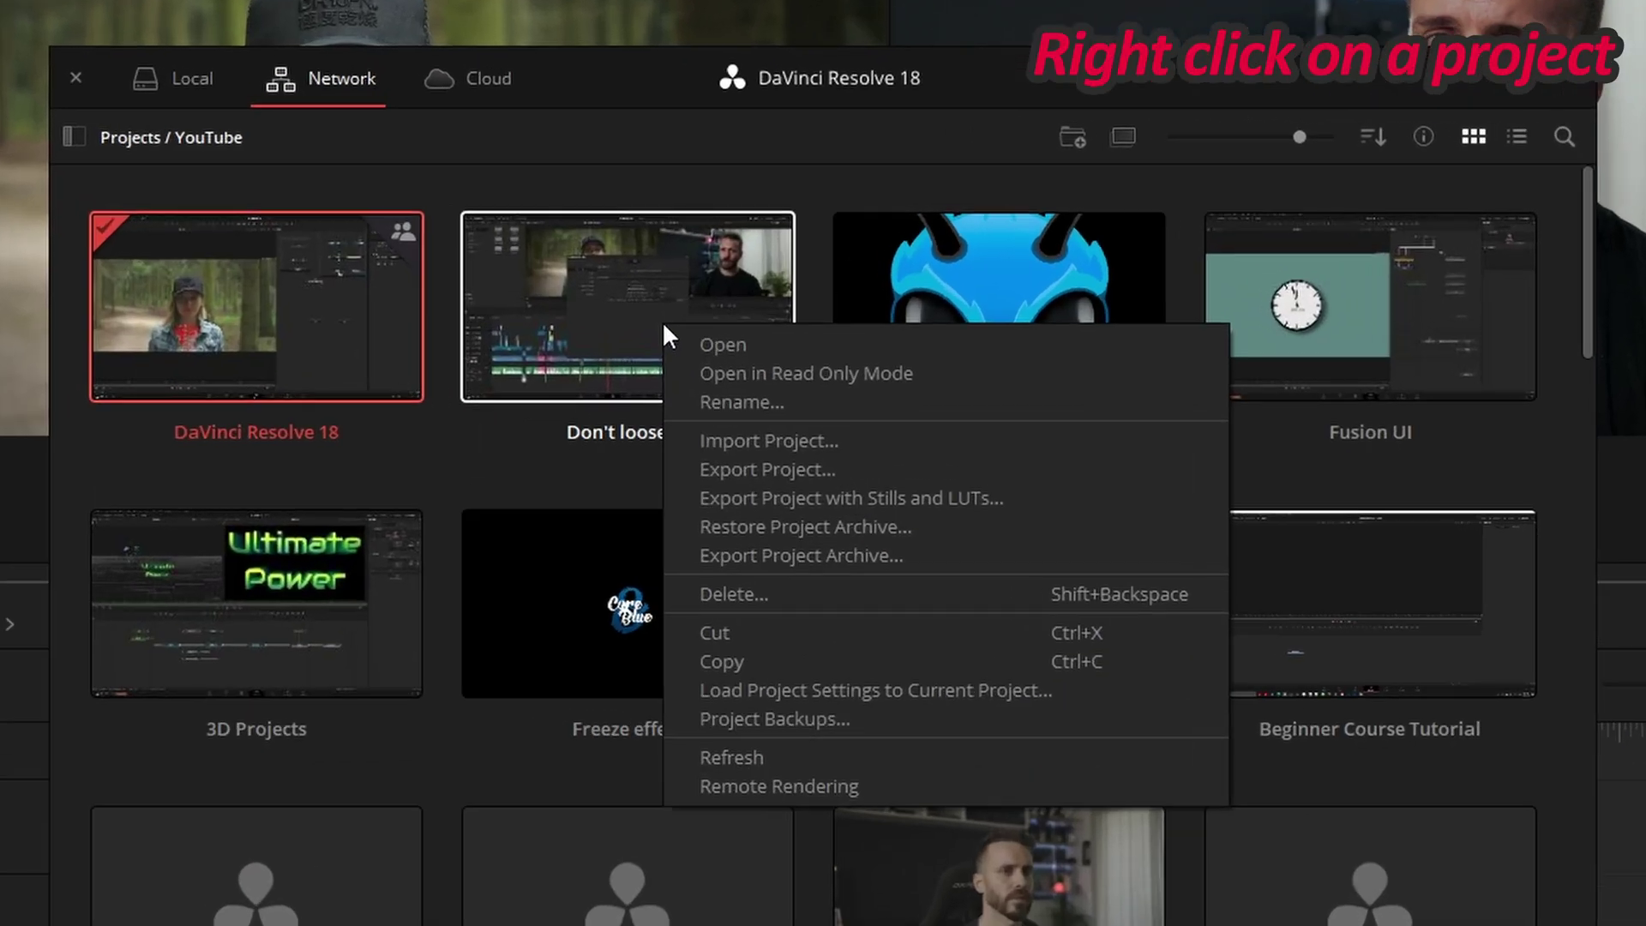
click(986, 556)
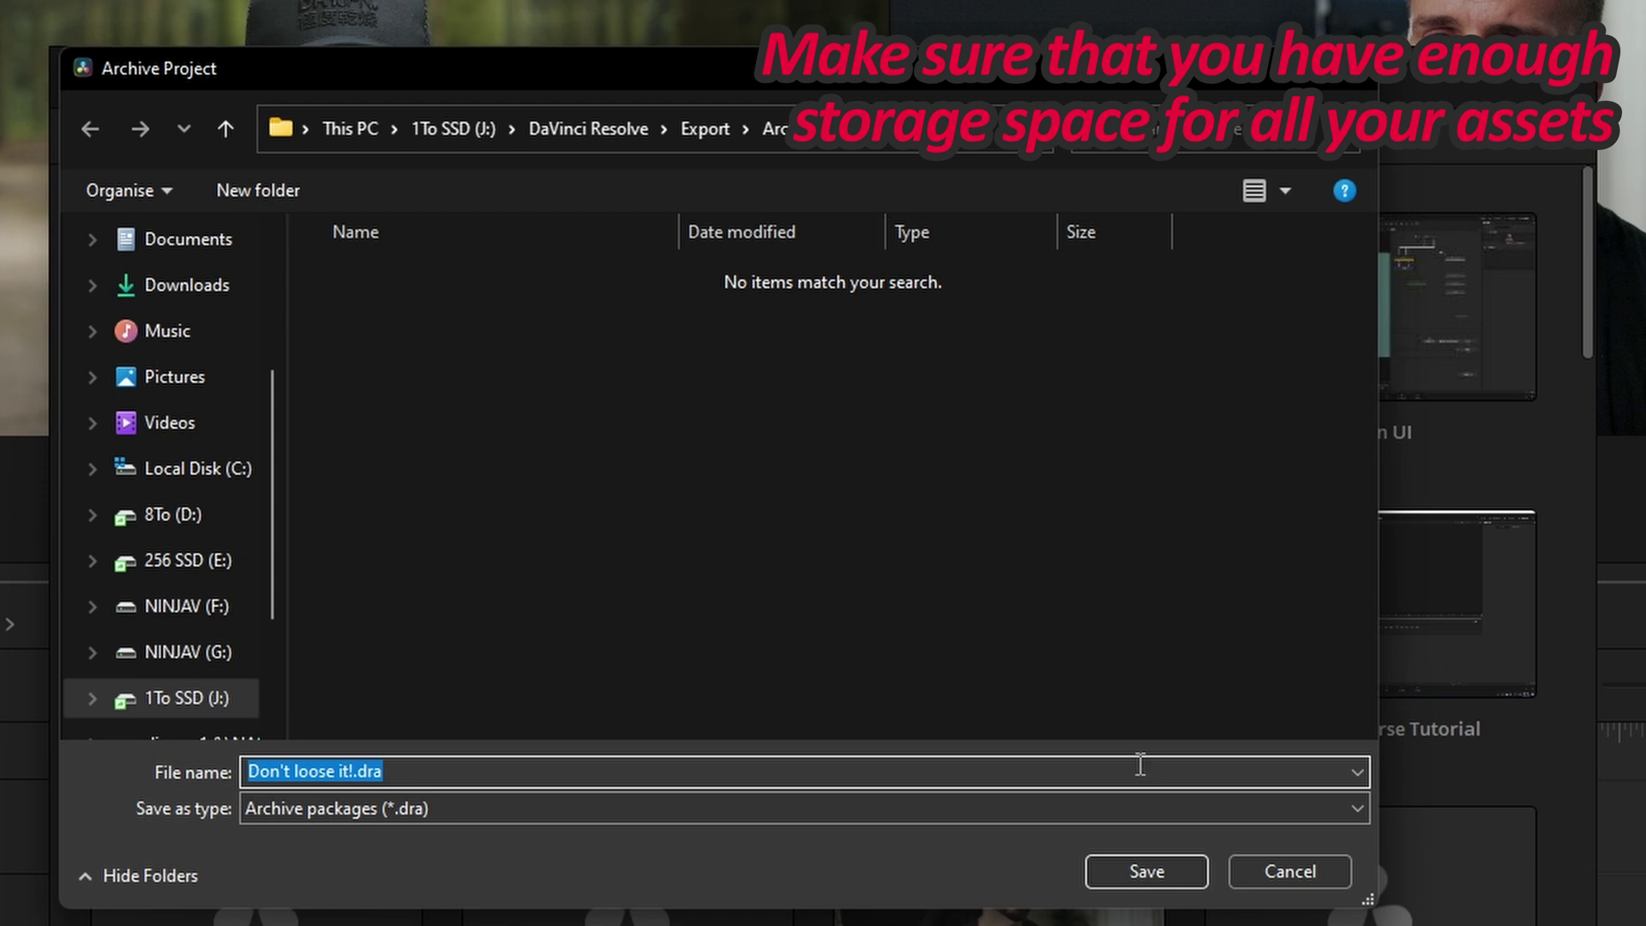
click(1145, 857)
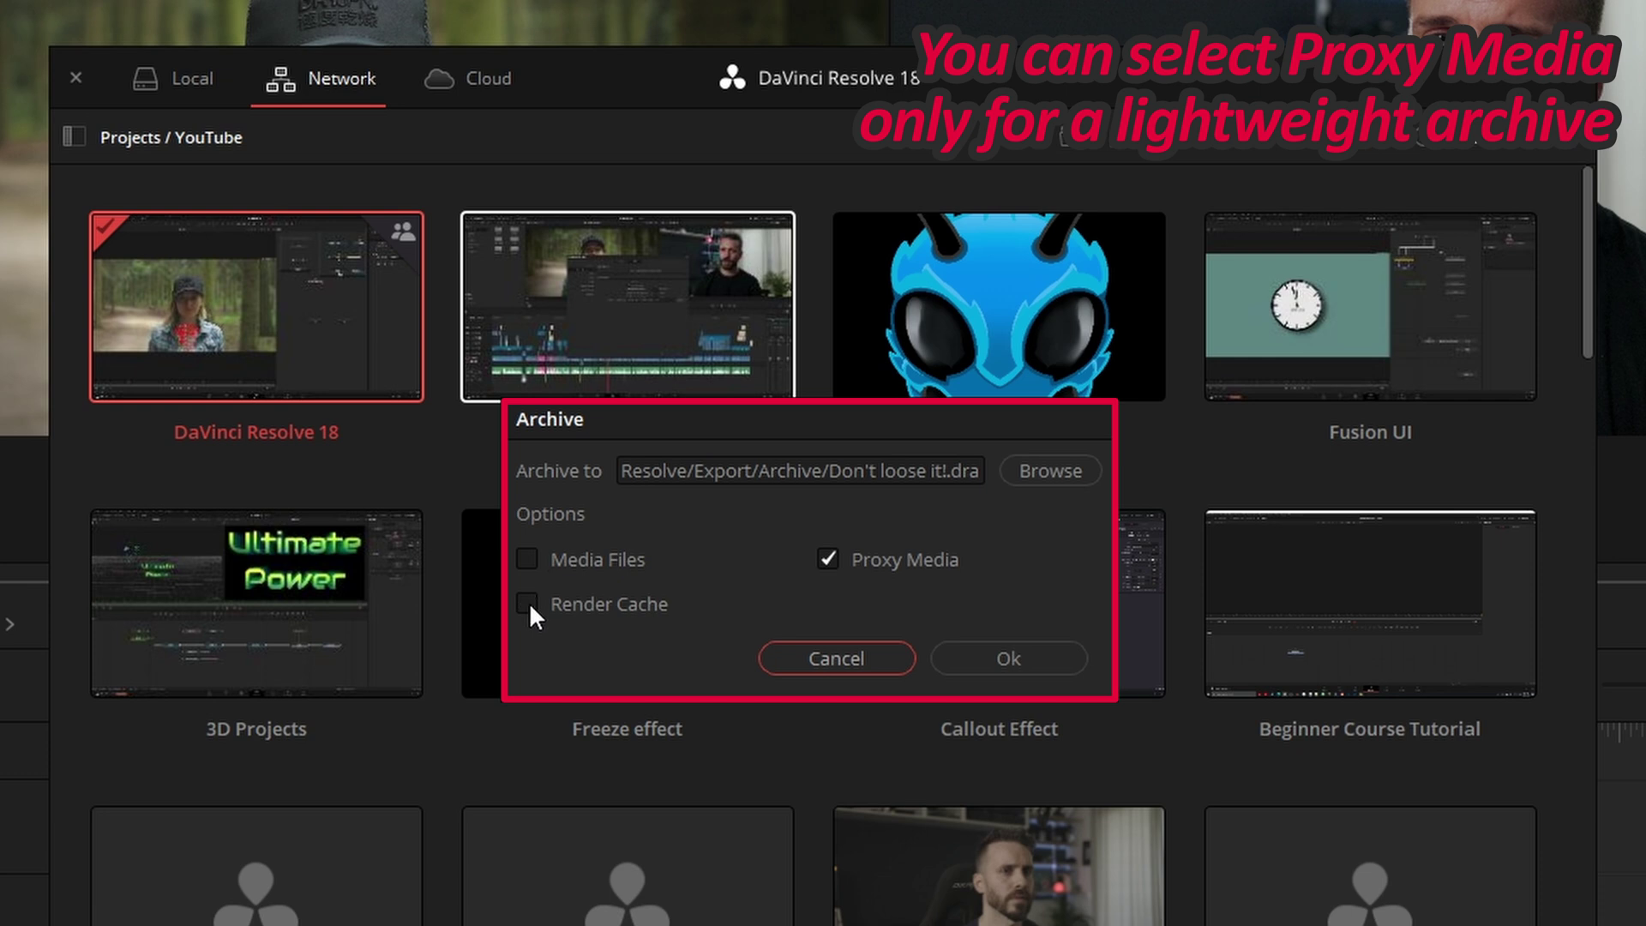
click(1000, 650)
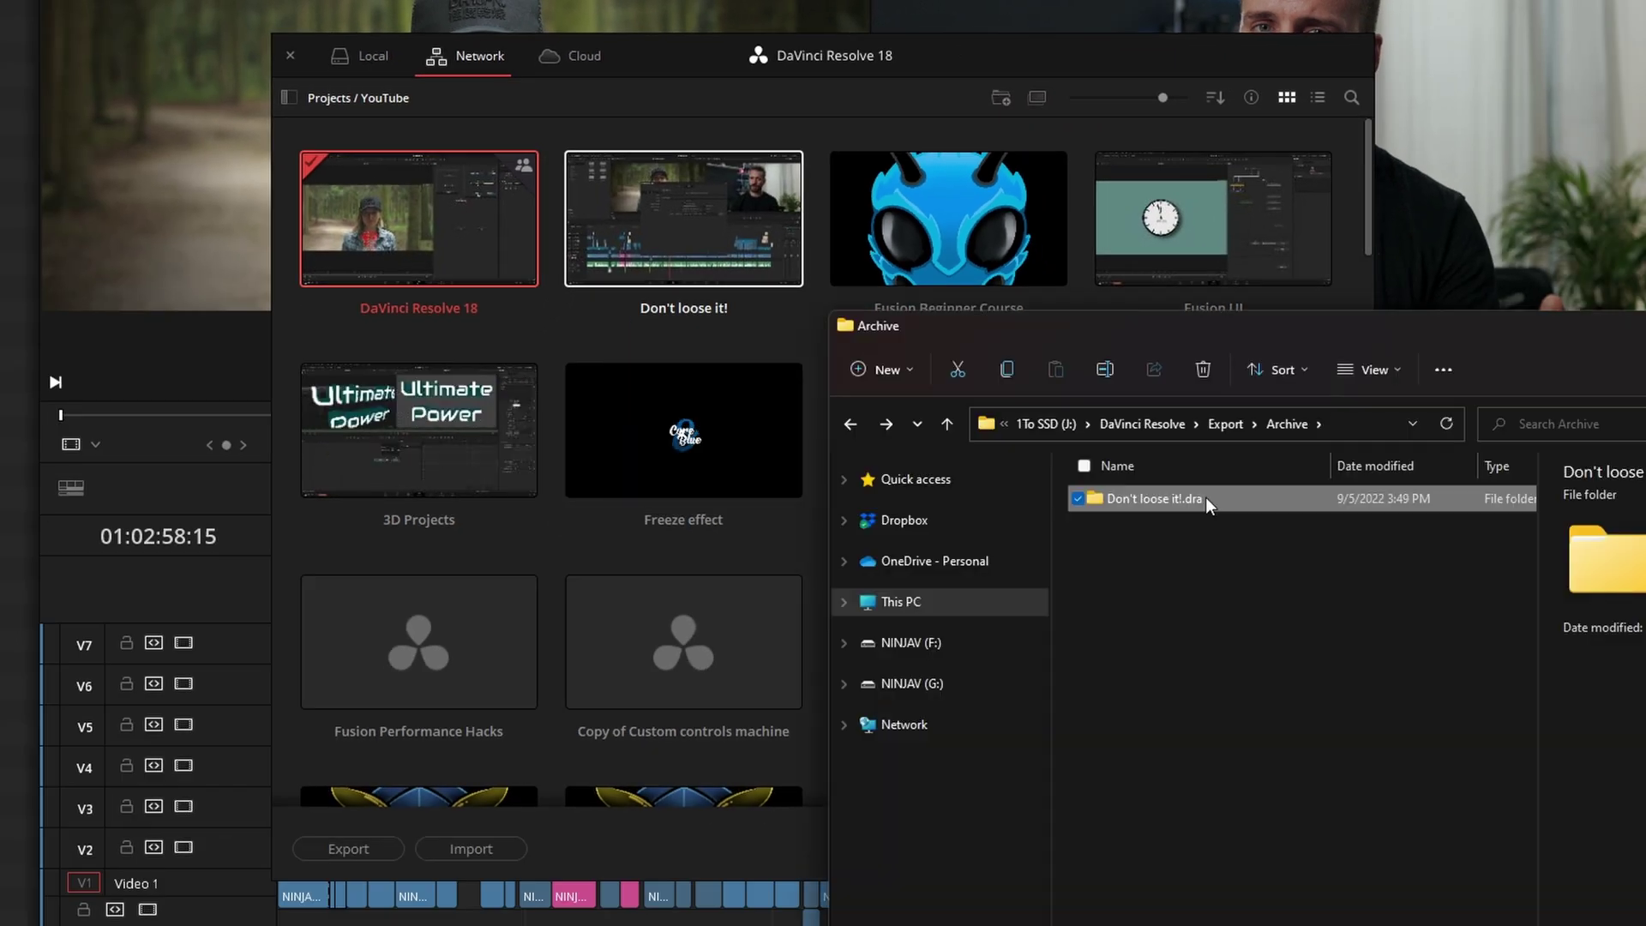
Drag Don't loose it!.dra from the Archive folder into the Project Manager
click(341, 97)
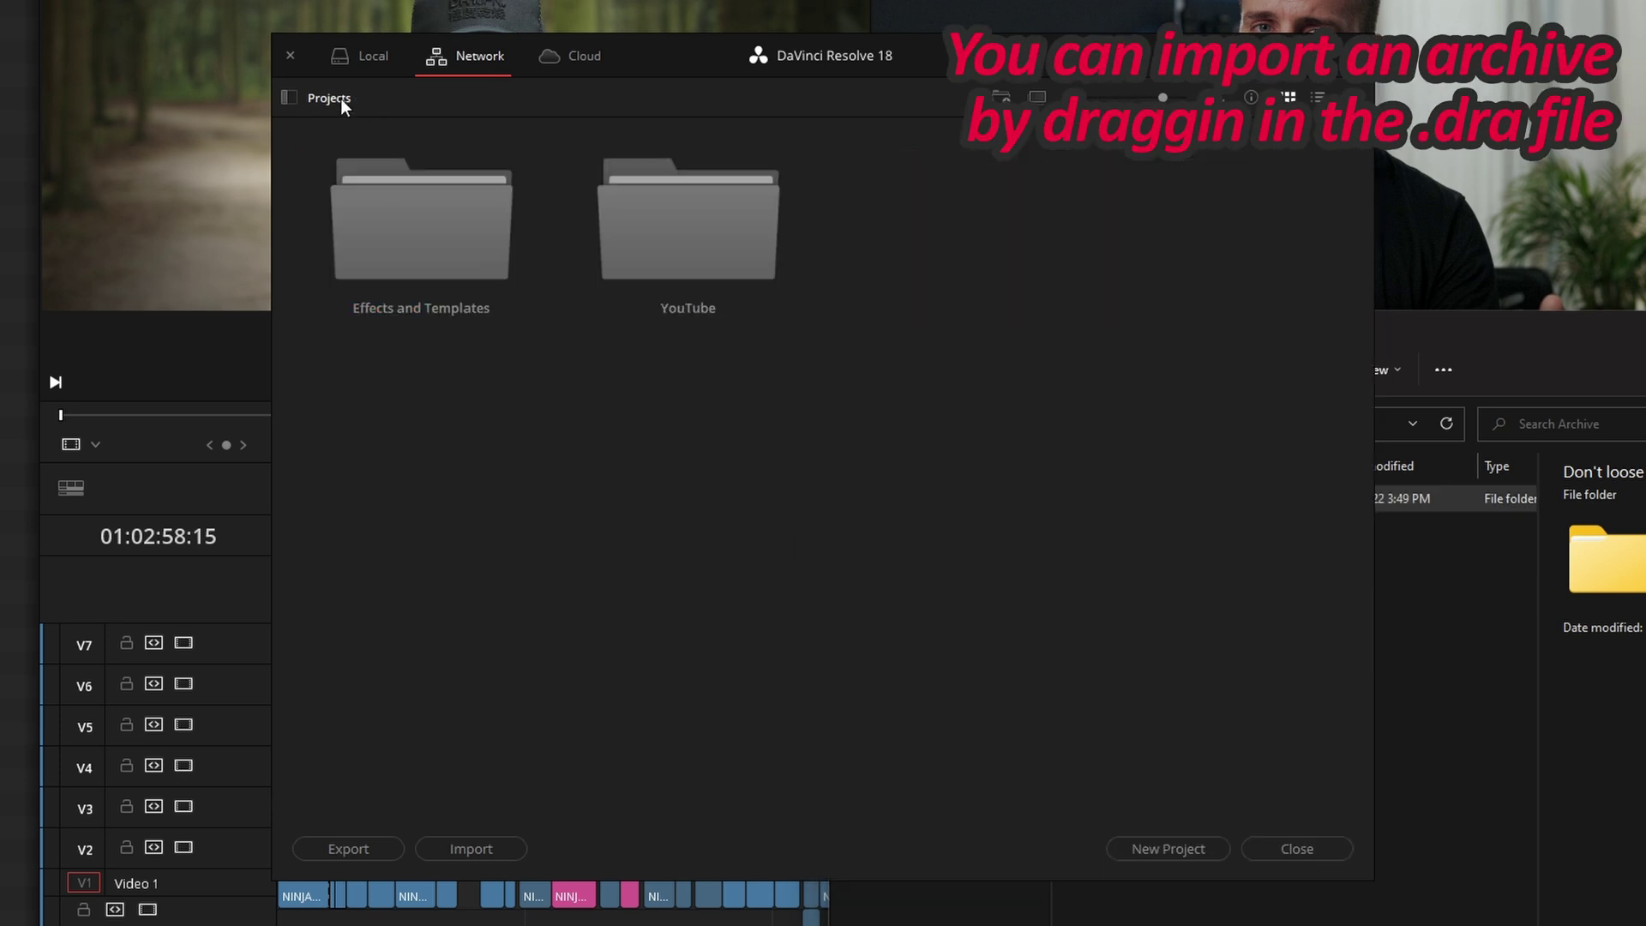
click(1512, 674)
drag(1183, 496, 539, 435)
Restore Don't loose it!.dra through Restore Project Archive in the Project Manager
click(666, 411)
right_click(665, 415)
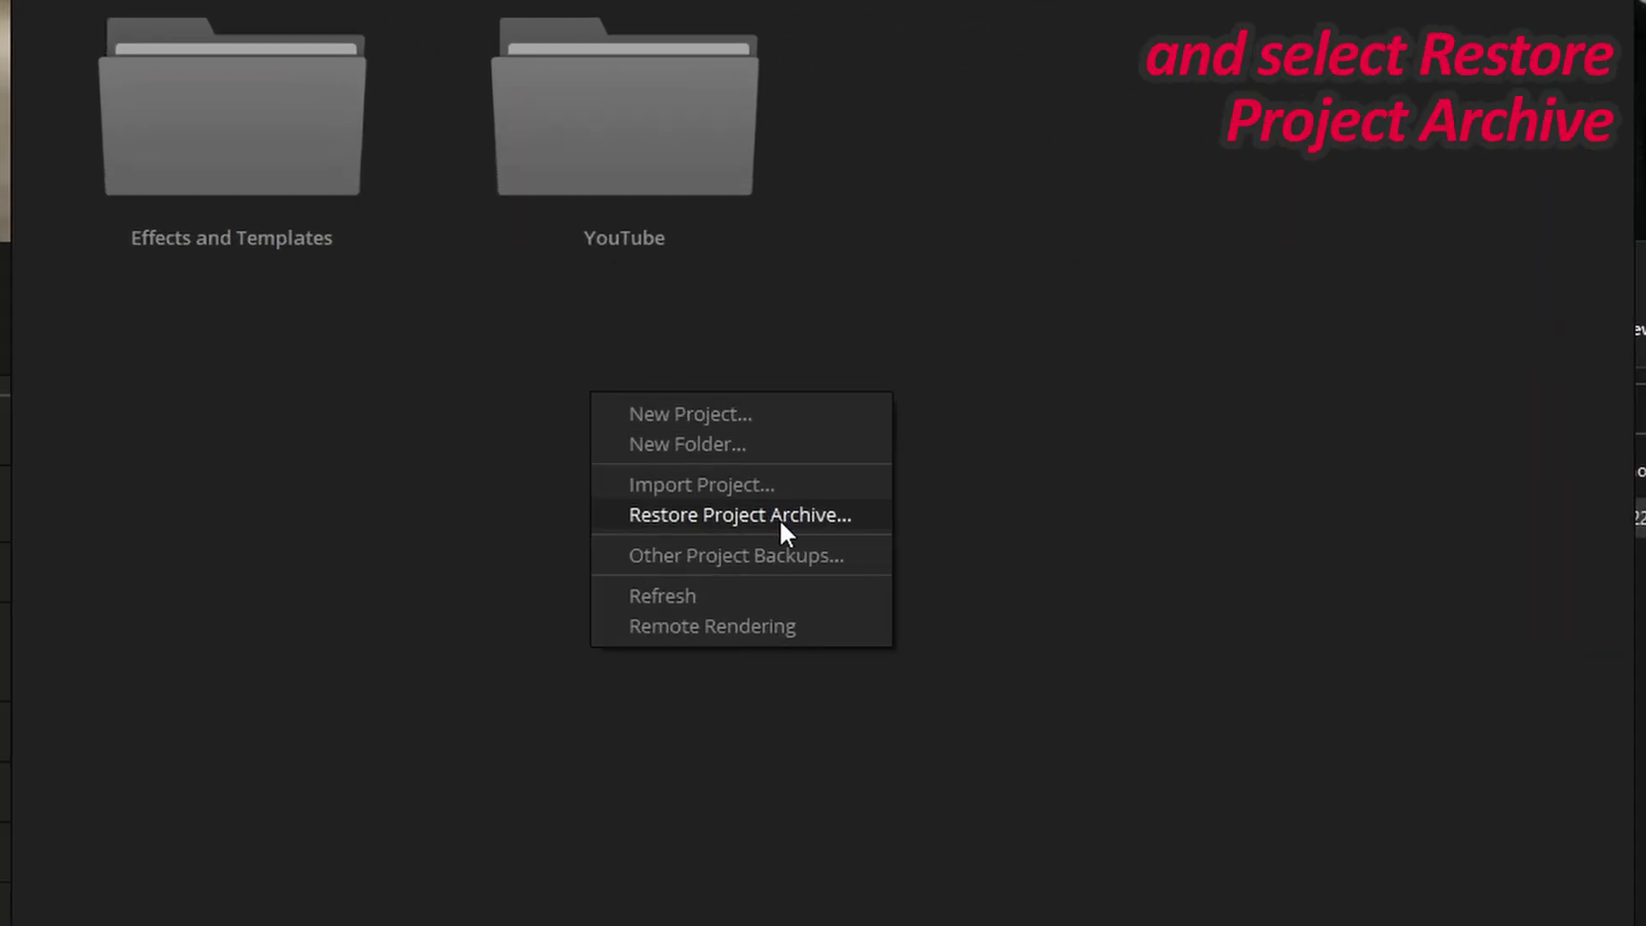
click(779, 518)
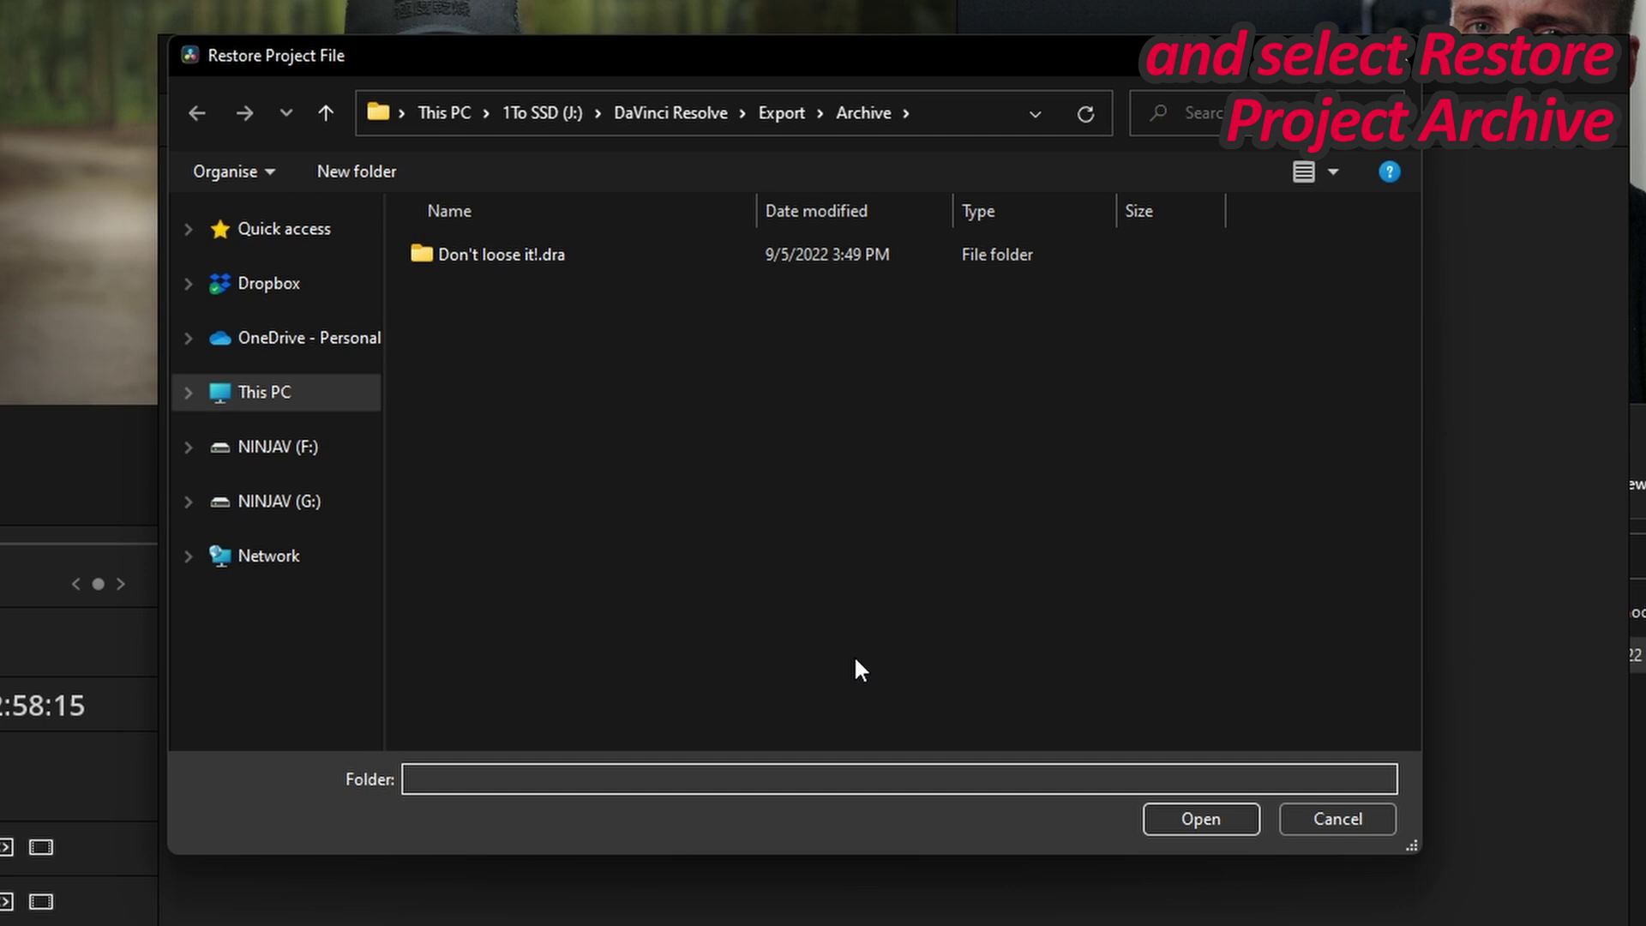
click(523, 254)
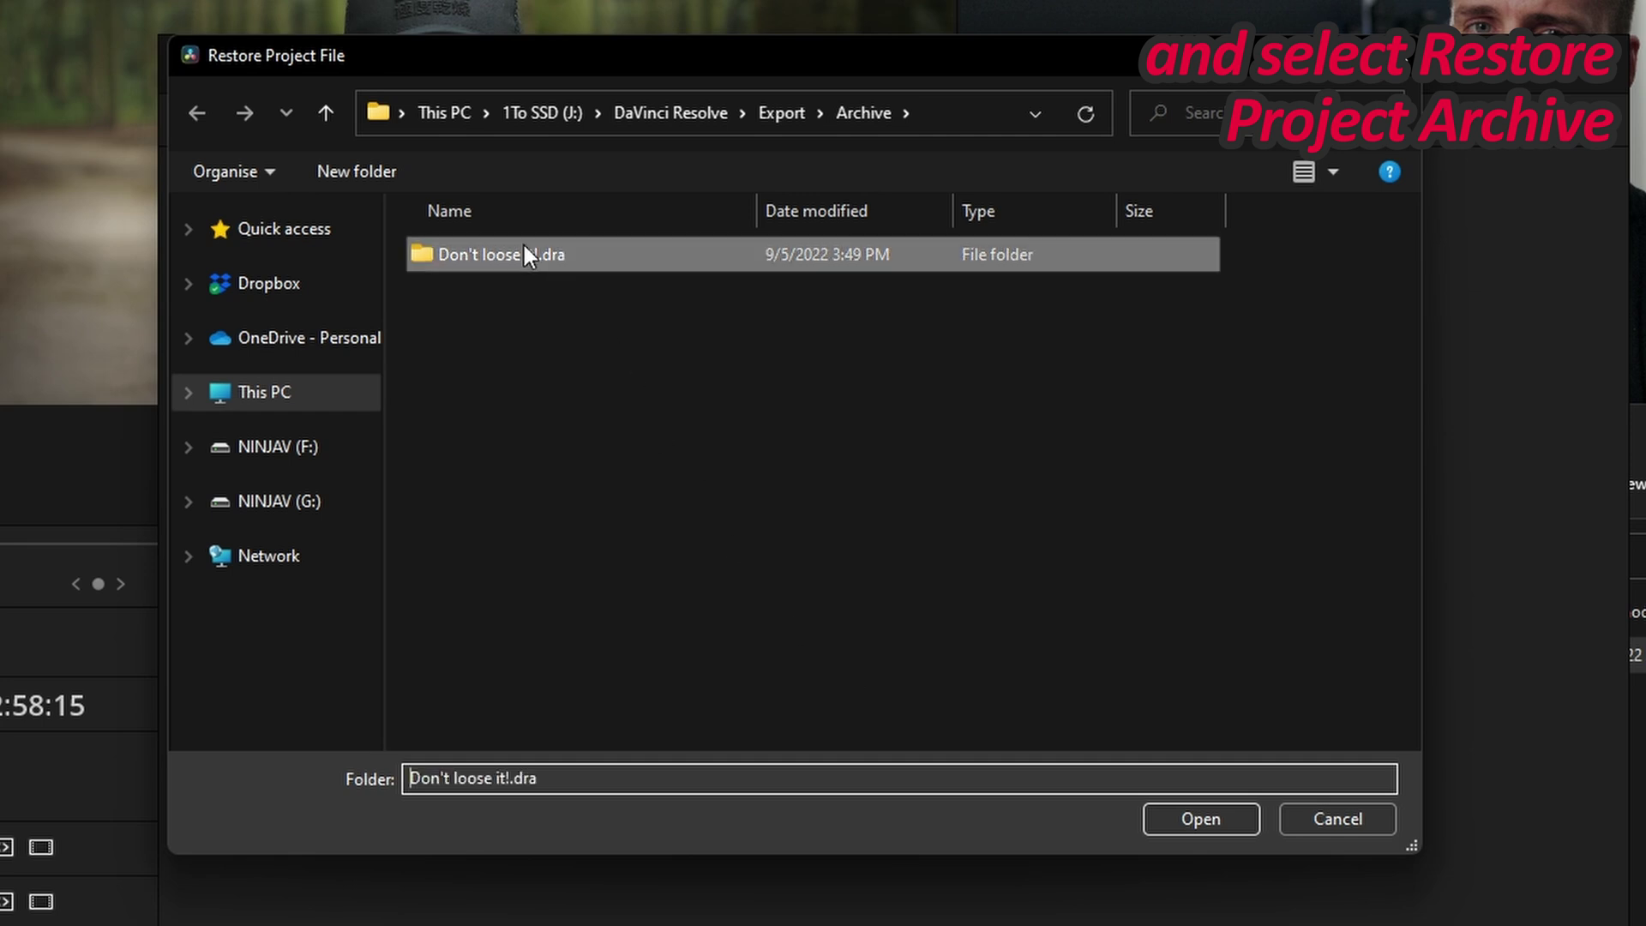
click(1226, 817)
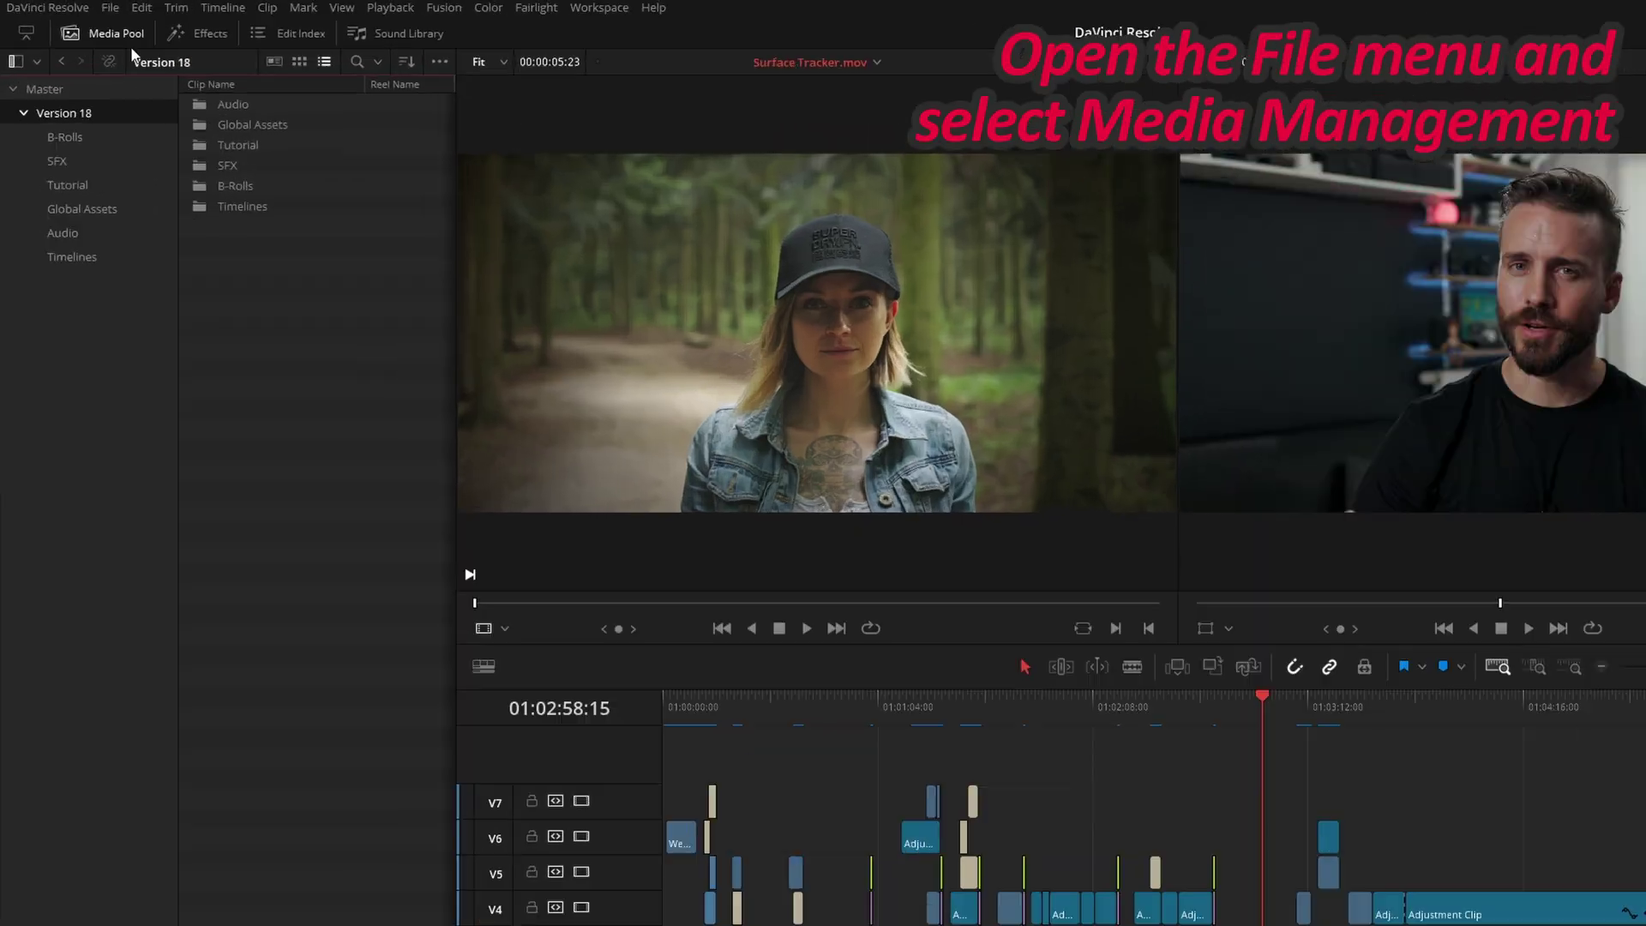
Bring up Media Management from the File menu
click(75, 11)
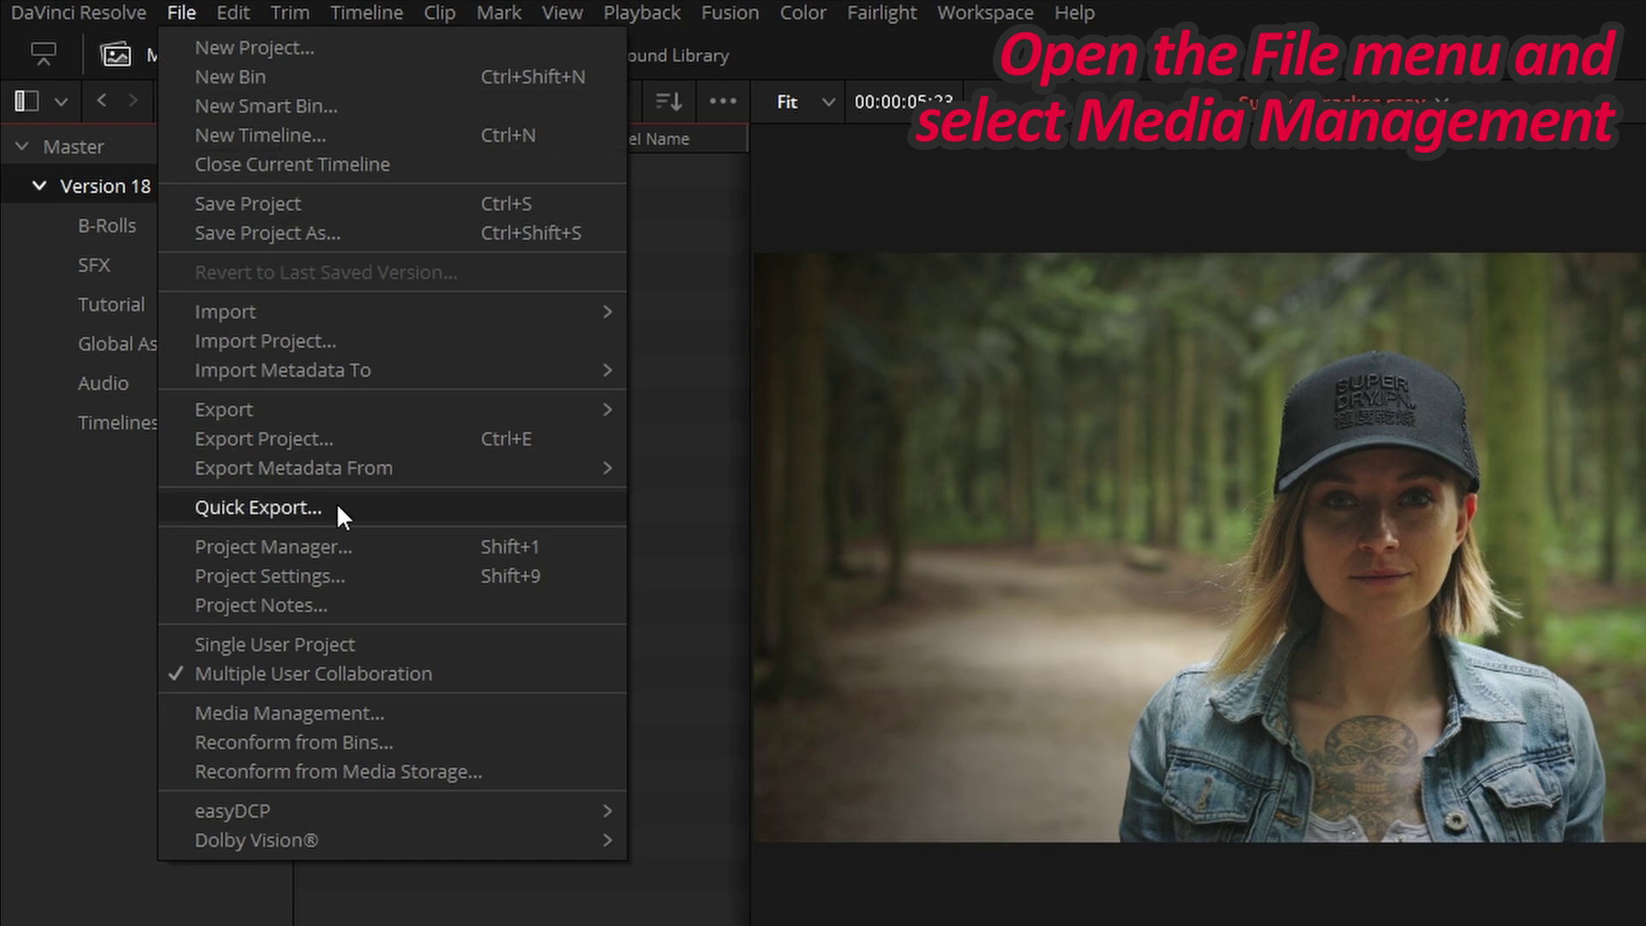
click(307, 710)
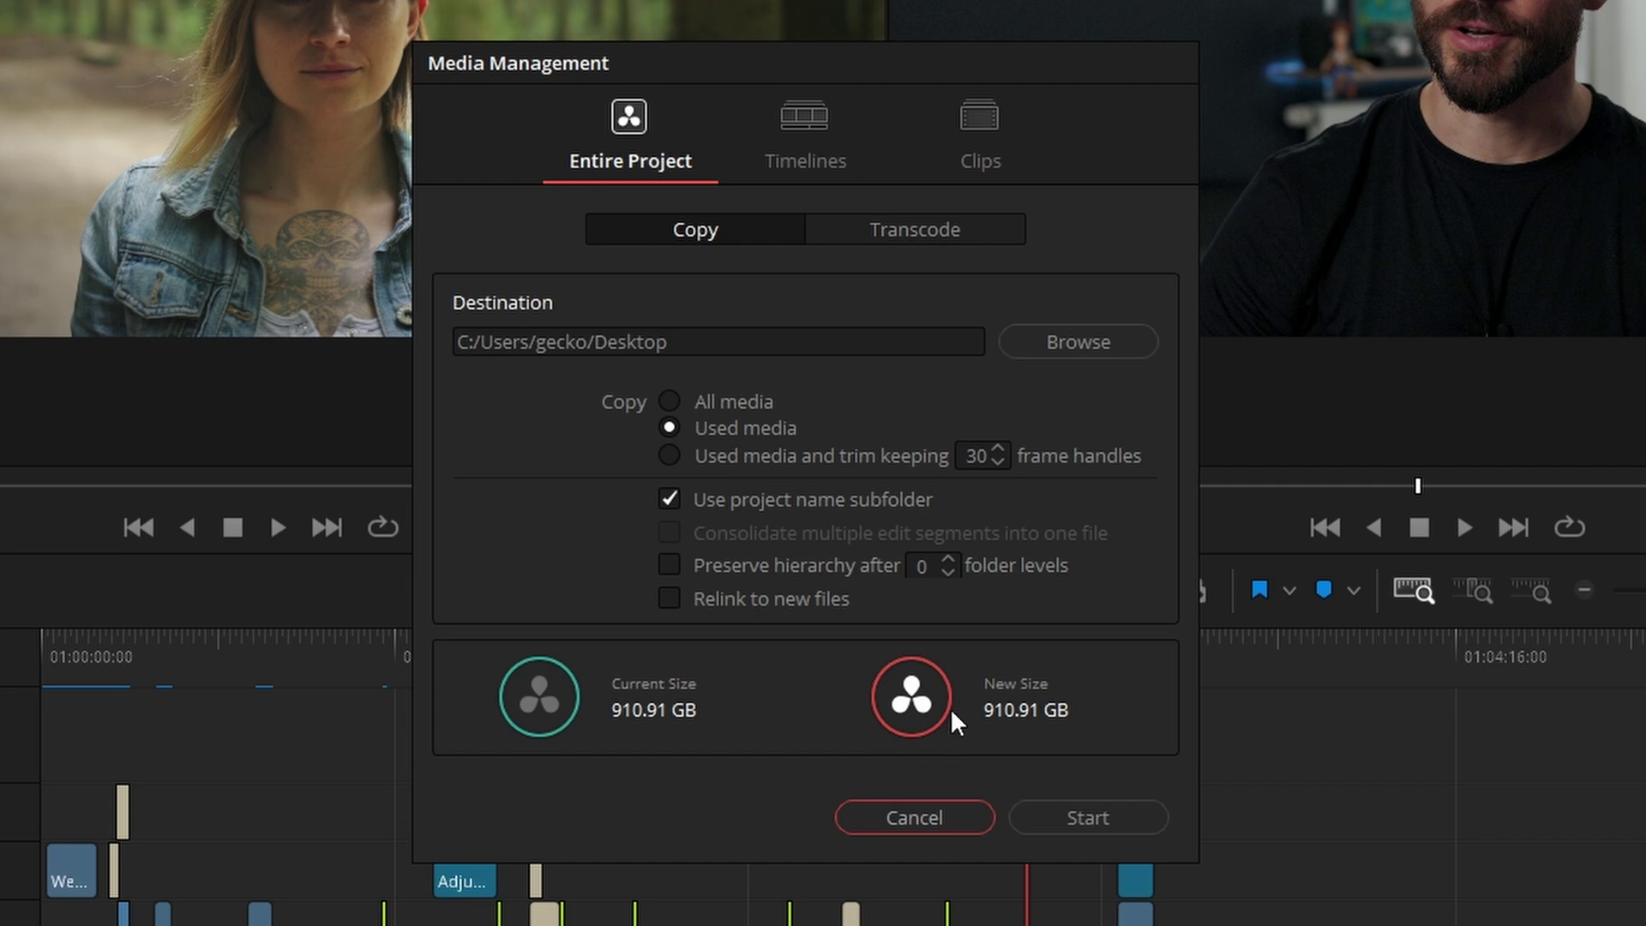
Trim used media with 60-frame handles and switch to Transcode, showing its Video settings
click(817, 450)
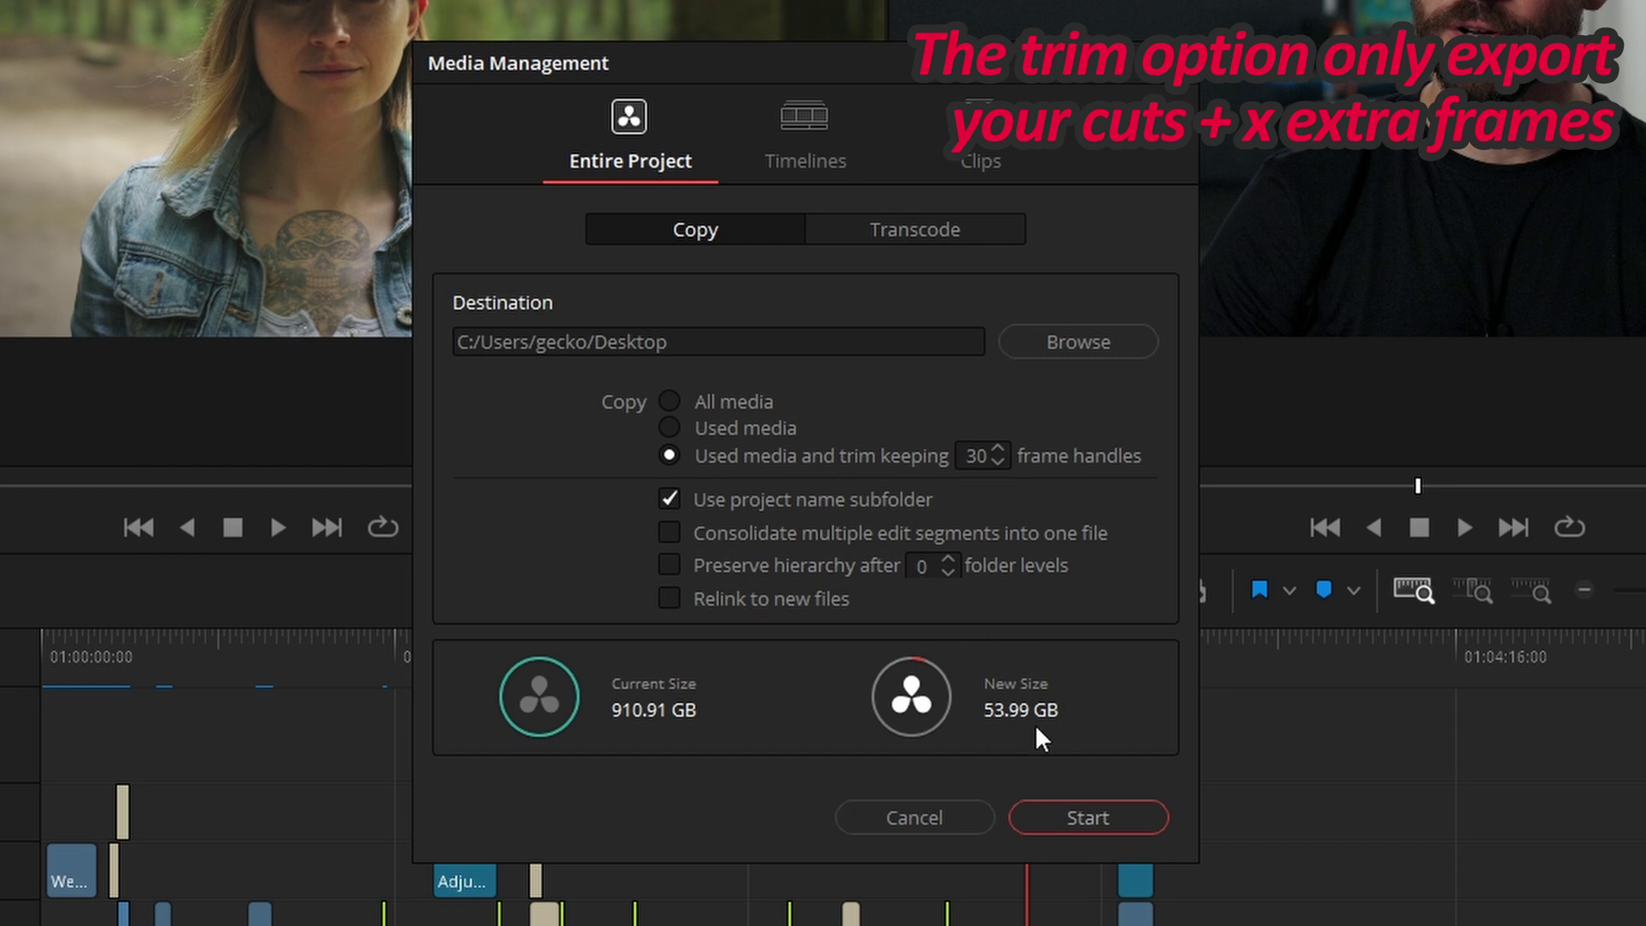
double_click(975, 455)
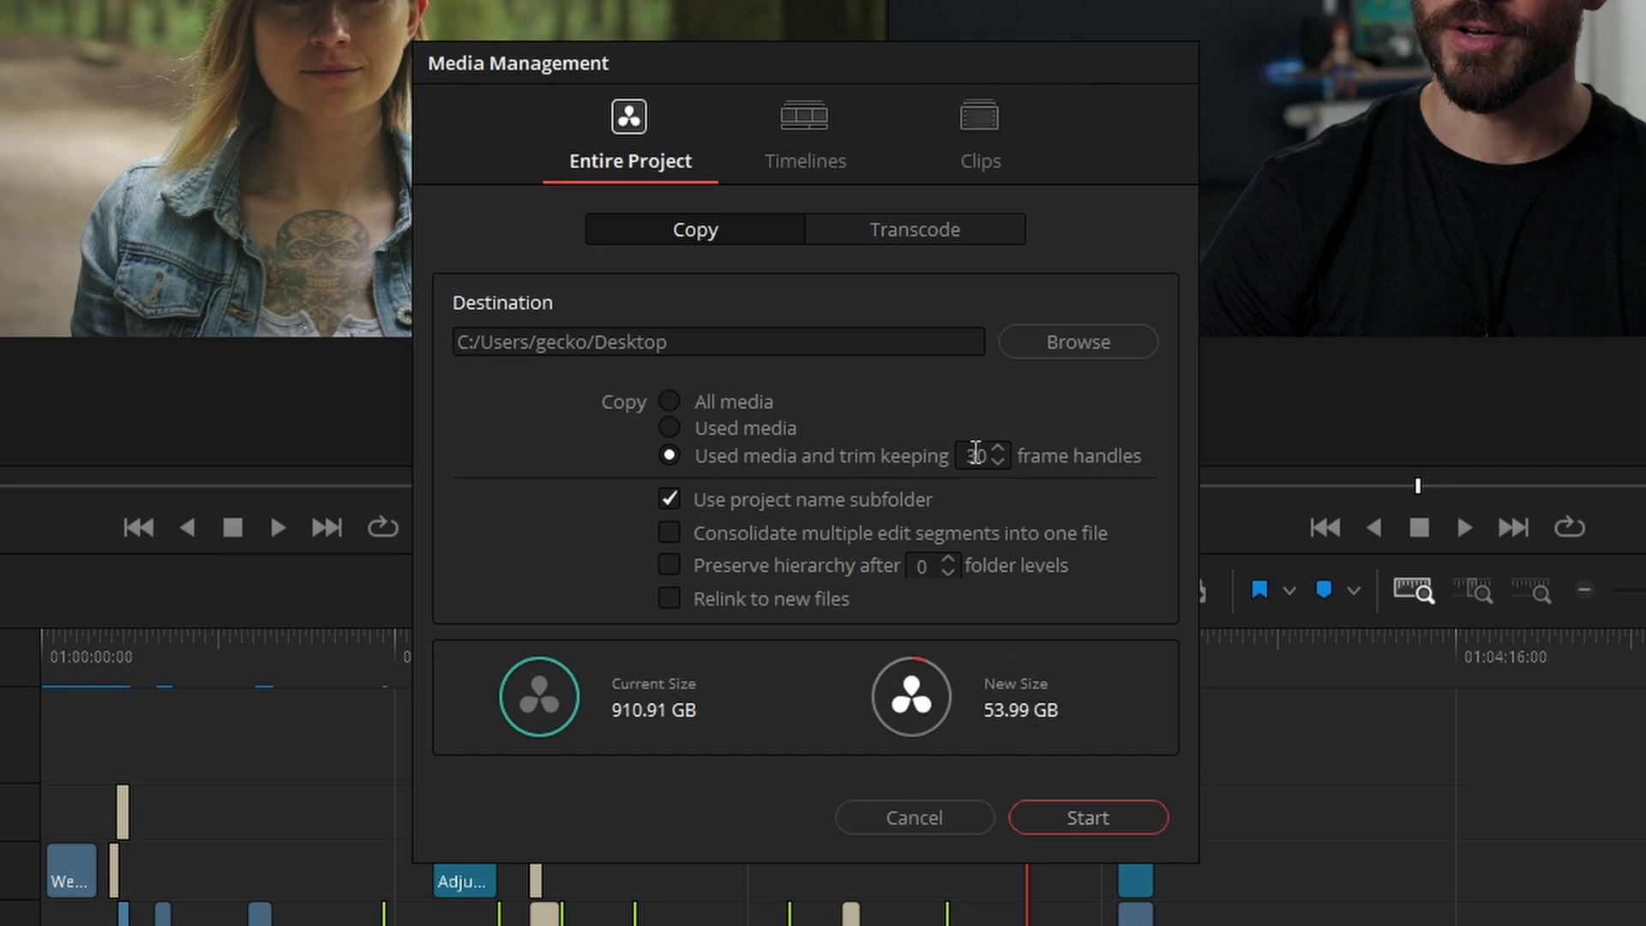
text(60)
key(Return)
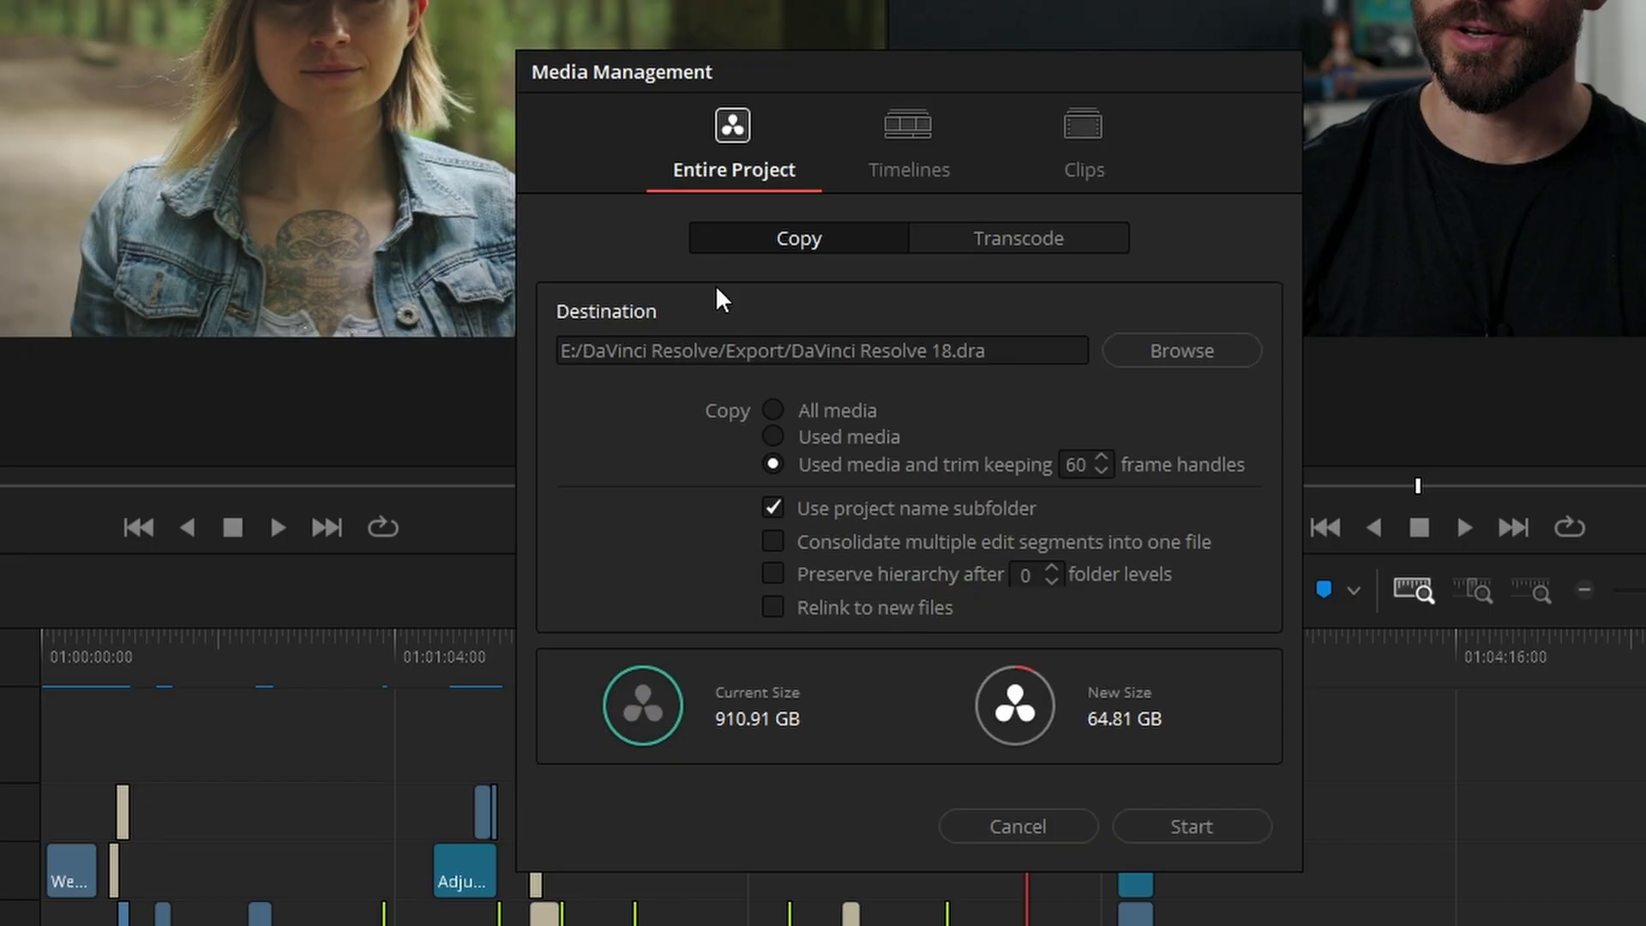
click(1085, 238)
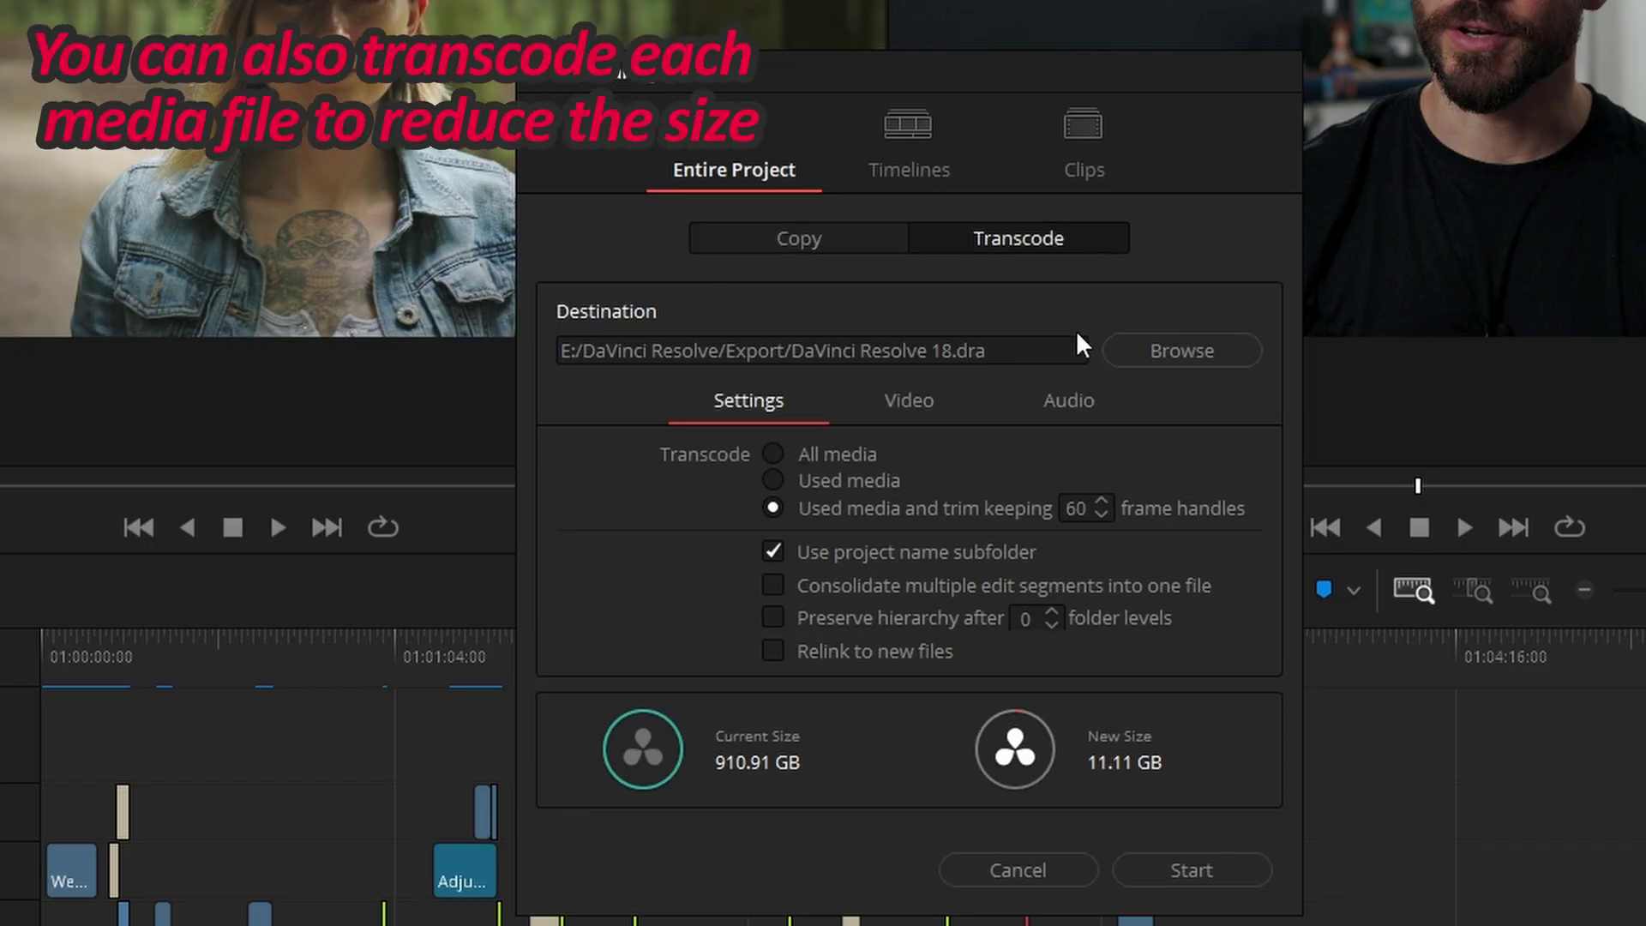
click(906, 401)
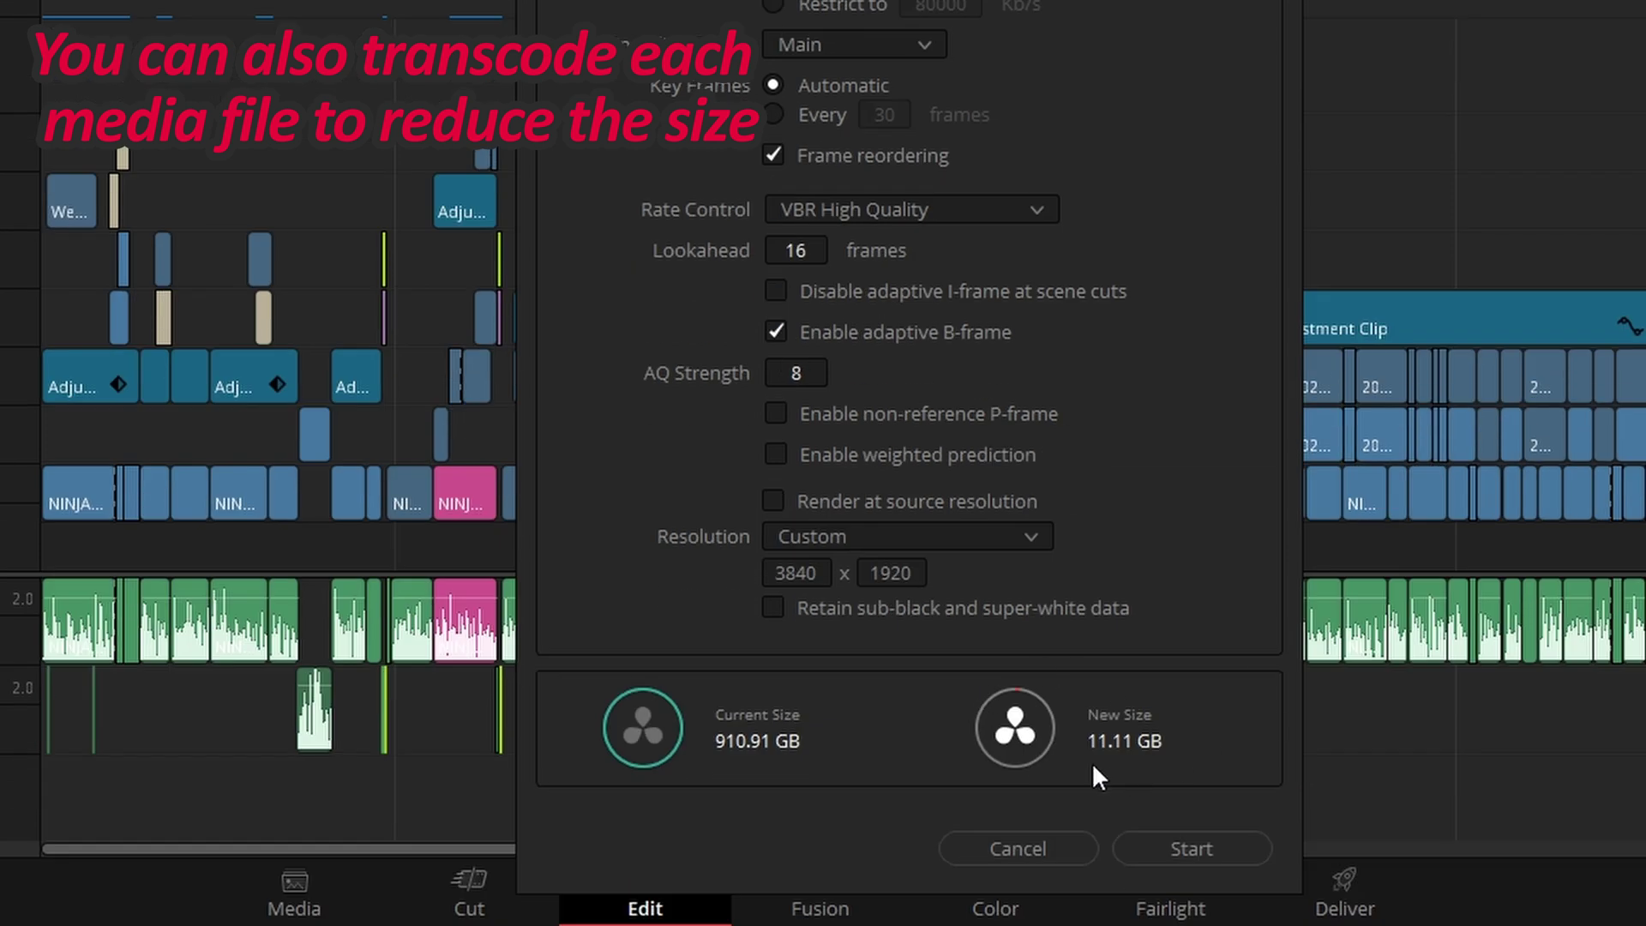